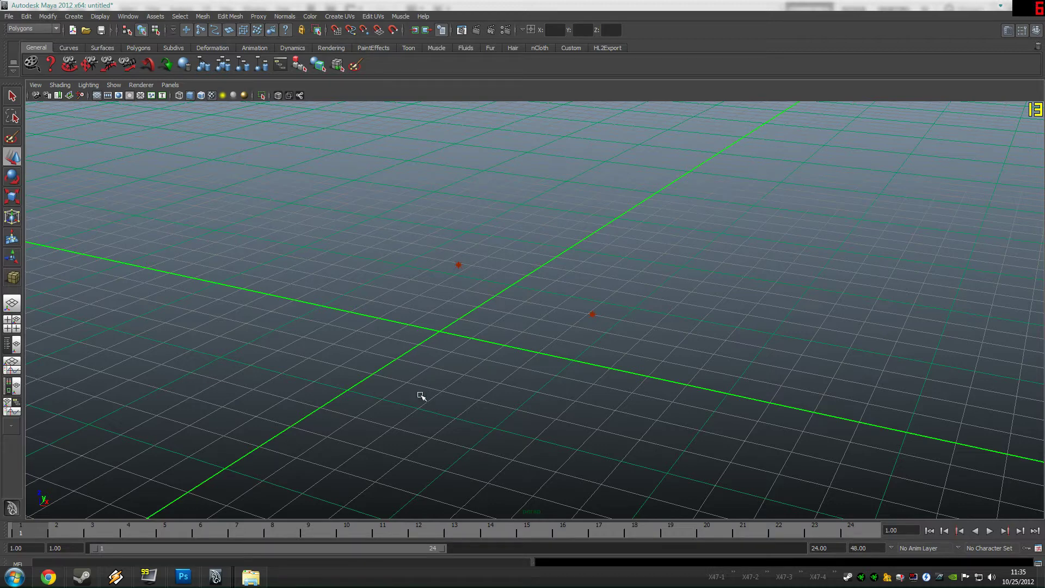
Create a polygon cube at the origin of the grid
key(space)
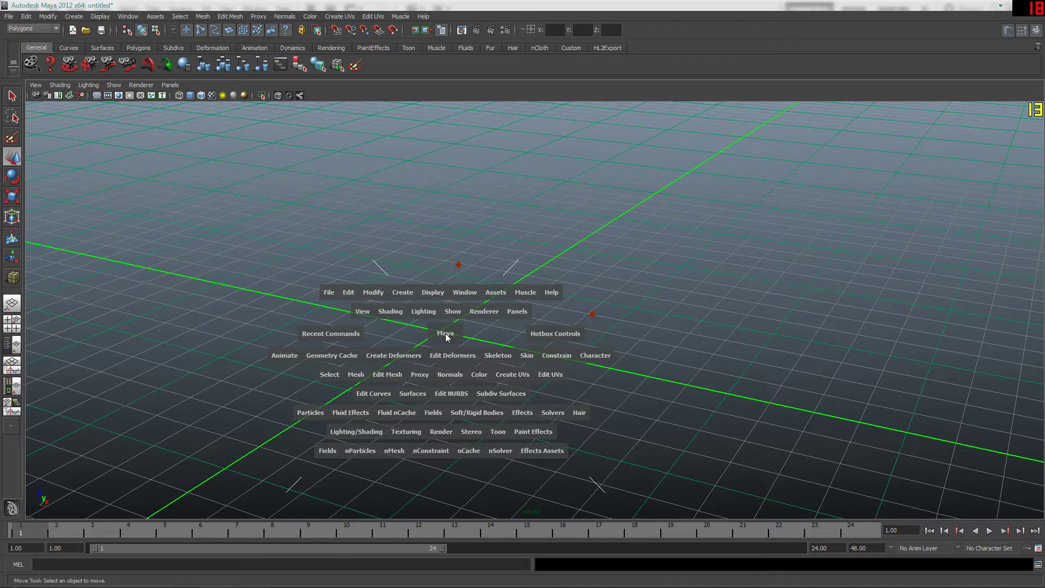
drag(408, 292, 588, 340)
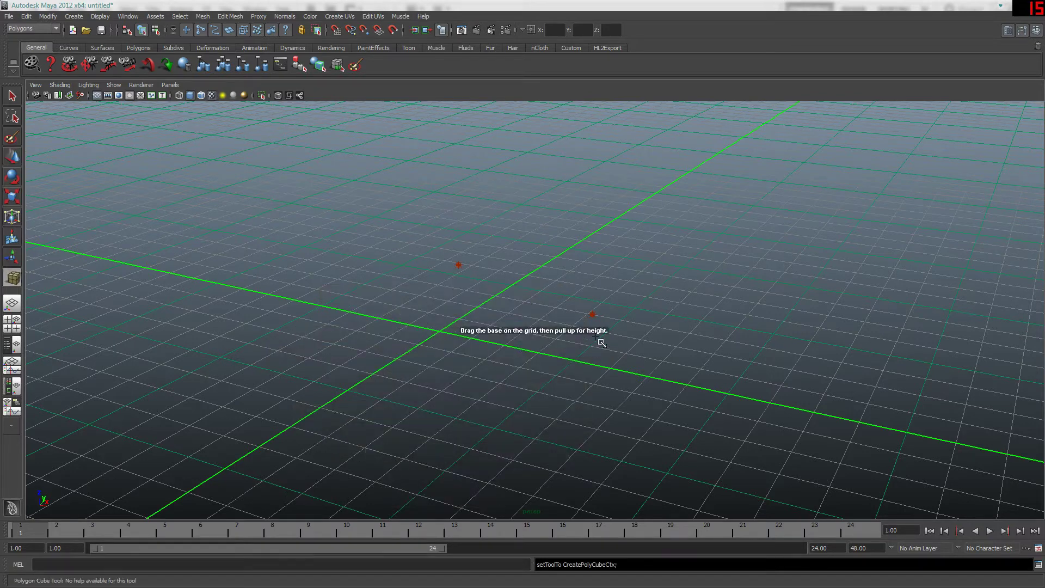
click(439, 332)
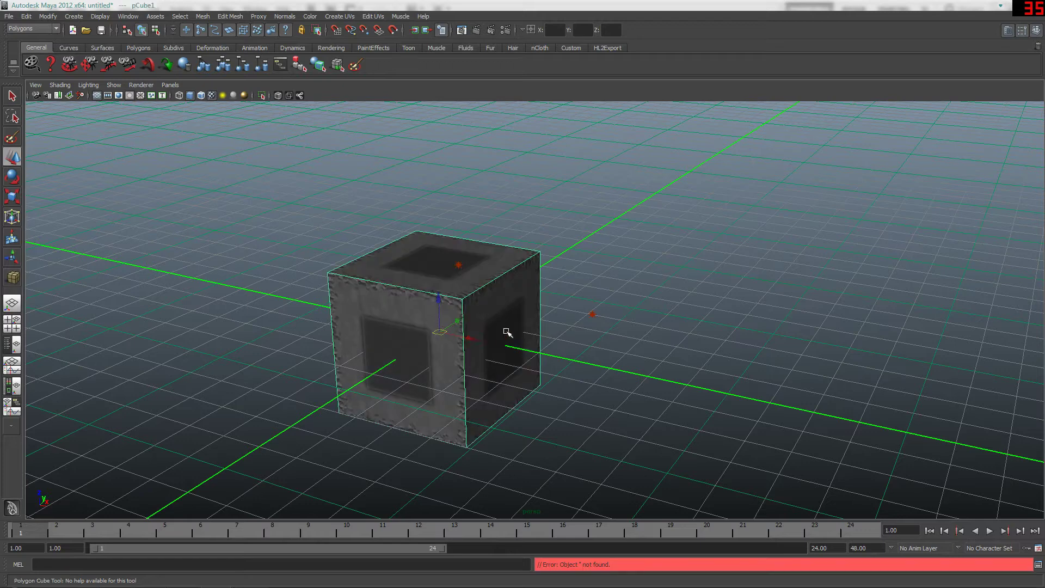
ctrl+click(474, 343)
click(450, 334)
drag(449, 333, 456, 333)
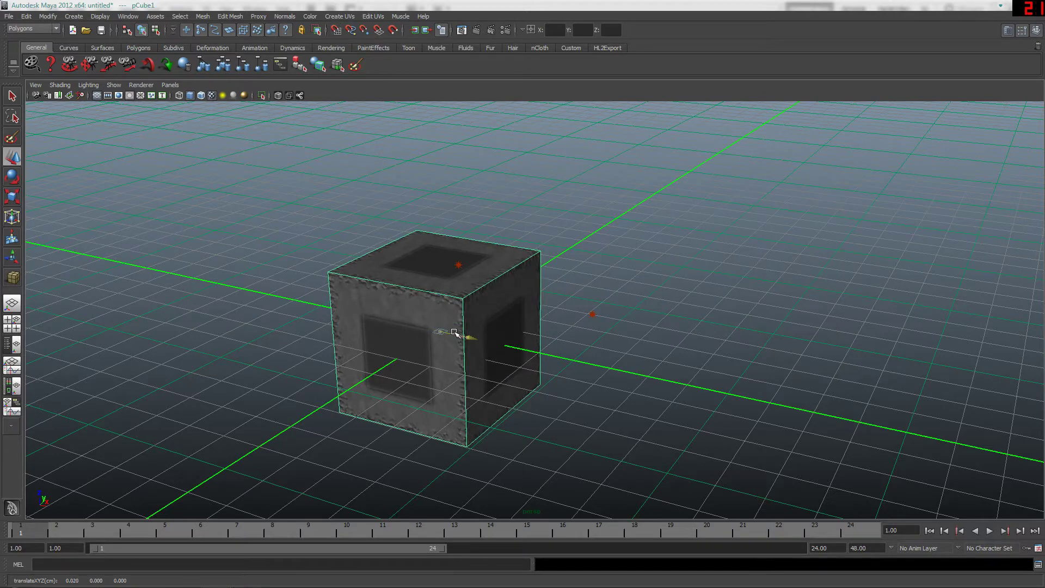
click(440, 330)
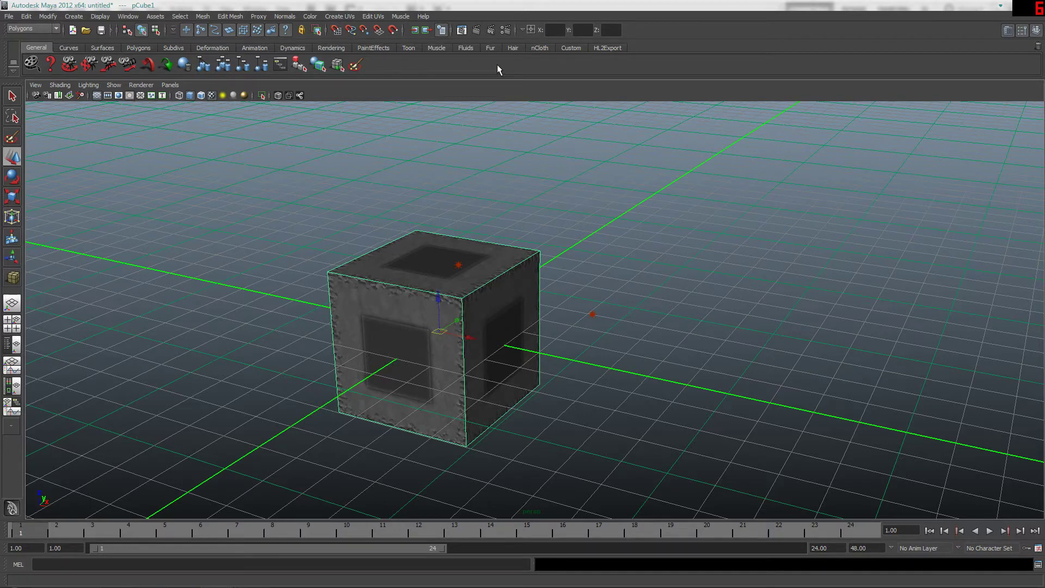
Open the cube's UV layout in the UV Texture Editor and maximize the editor window
click(378, 18)
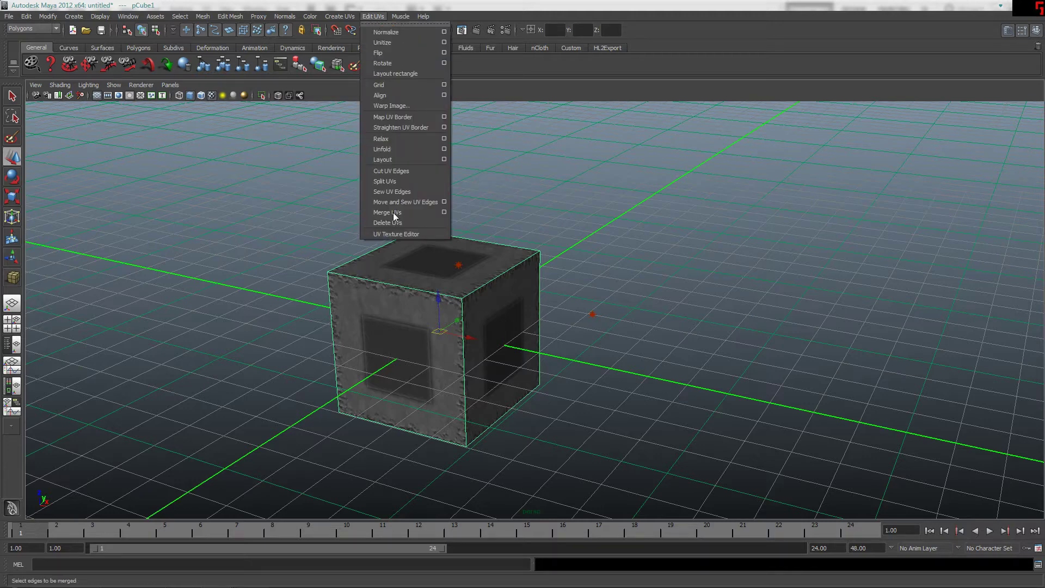
click(398, 234)
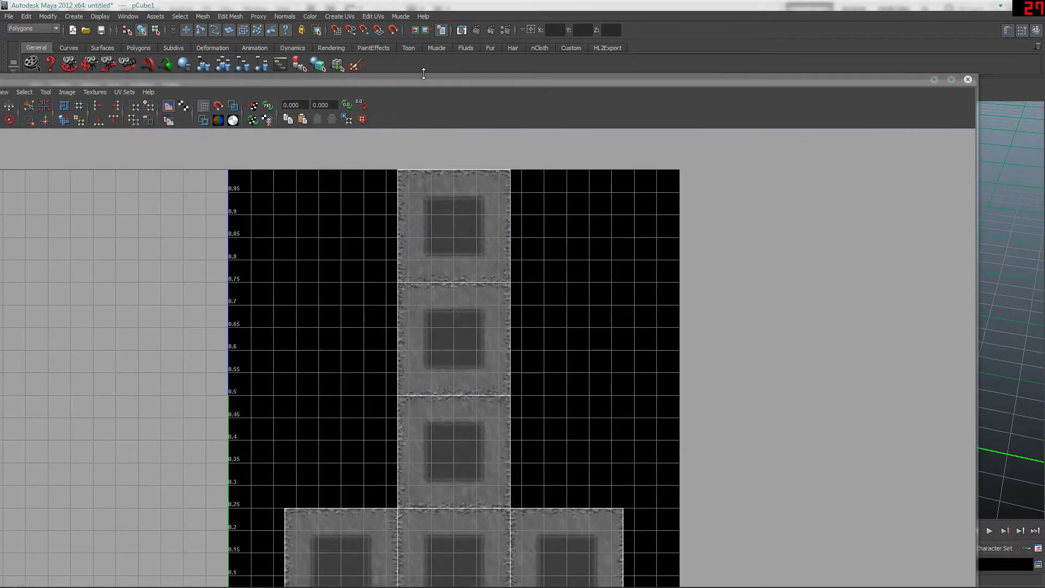
double_click(415, 79)
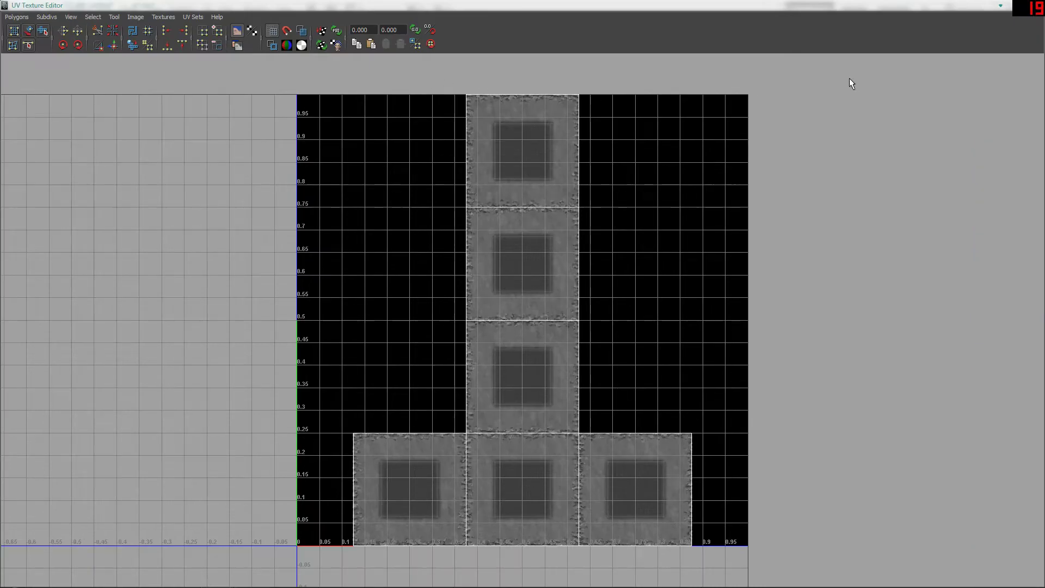
drag(394, 42, 602, 81)
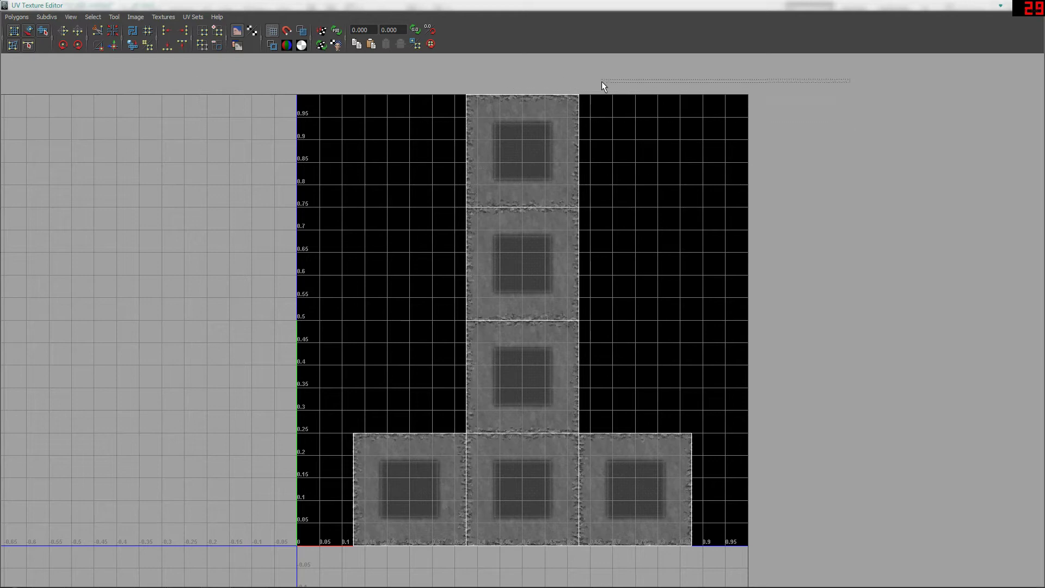
click(18, 17)
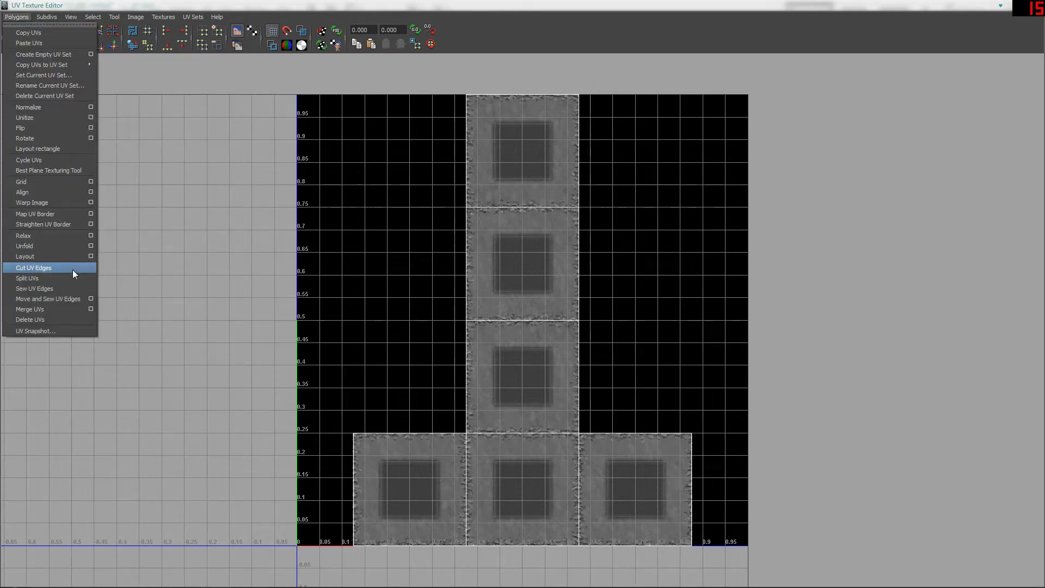
click(44, 330)
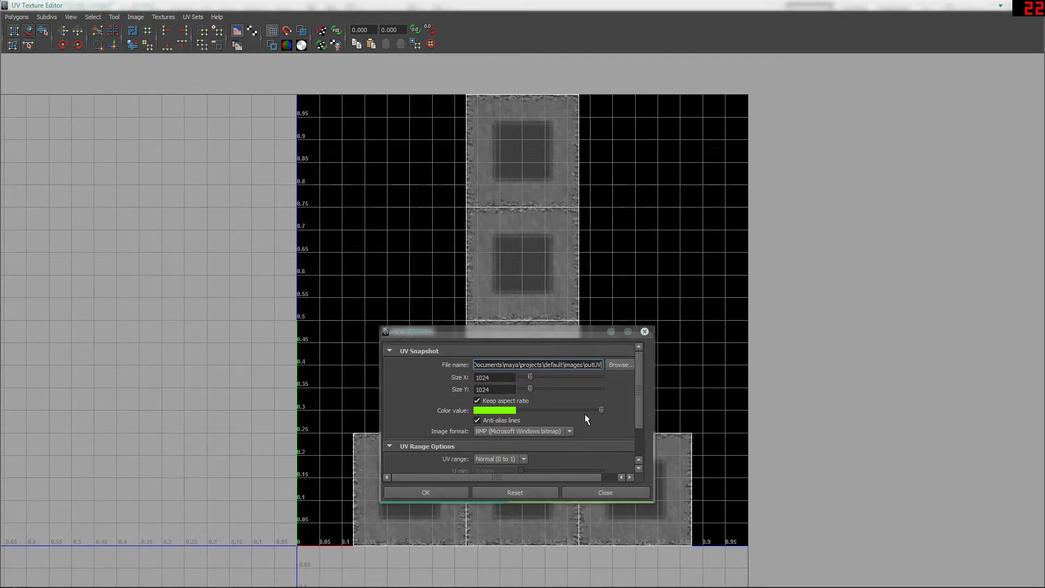
click(612, 366)
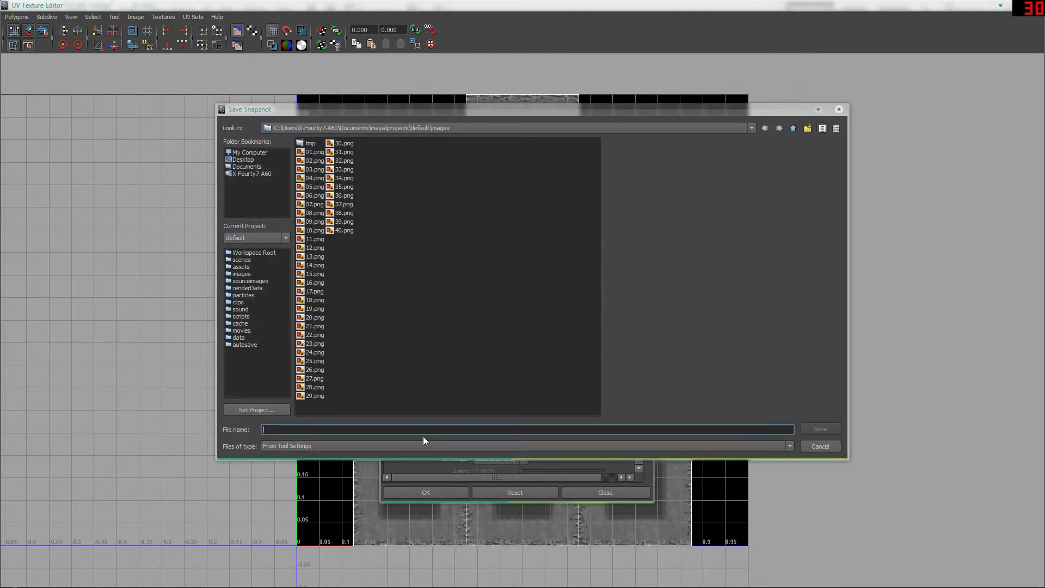
text(asdas)
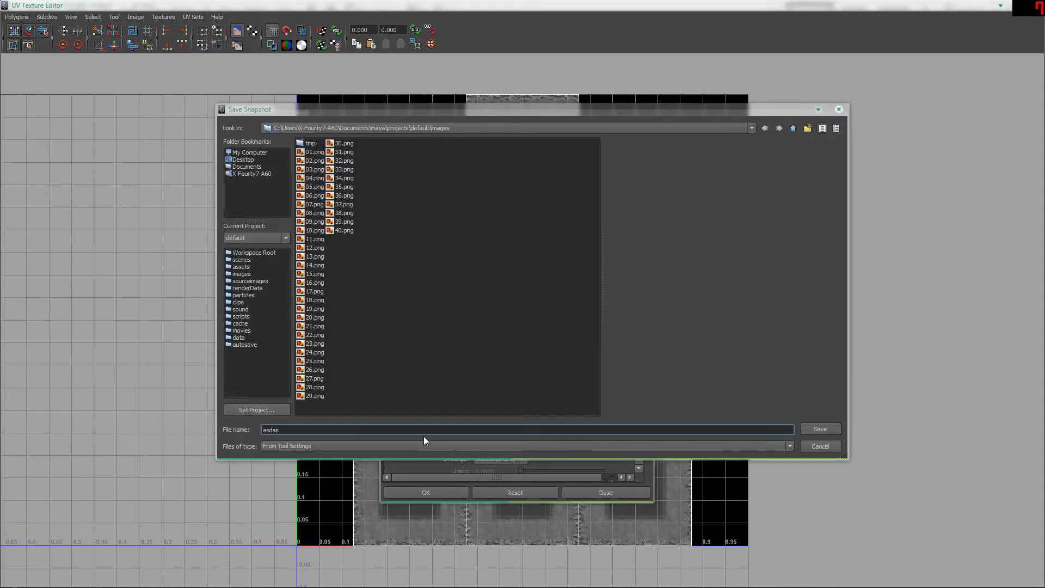
text(.png)
click(820, 445)
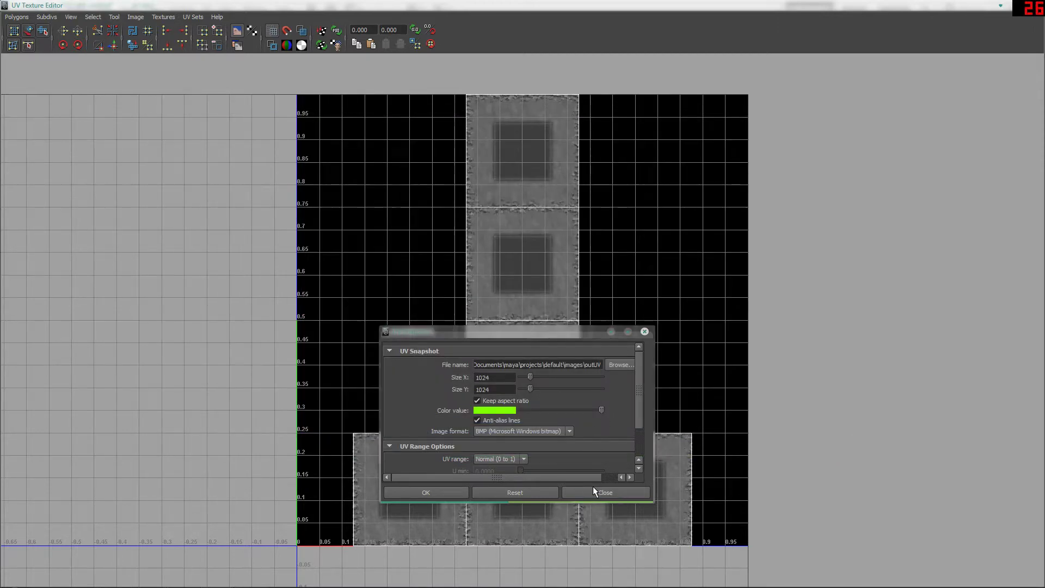
click(593, 491)
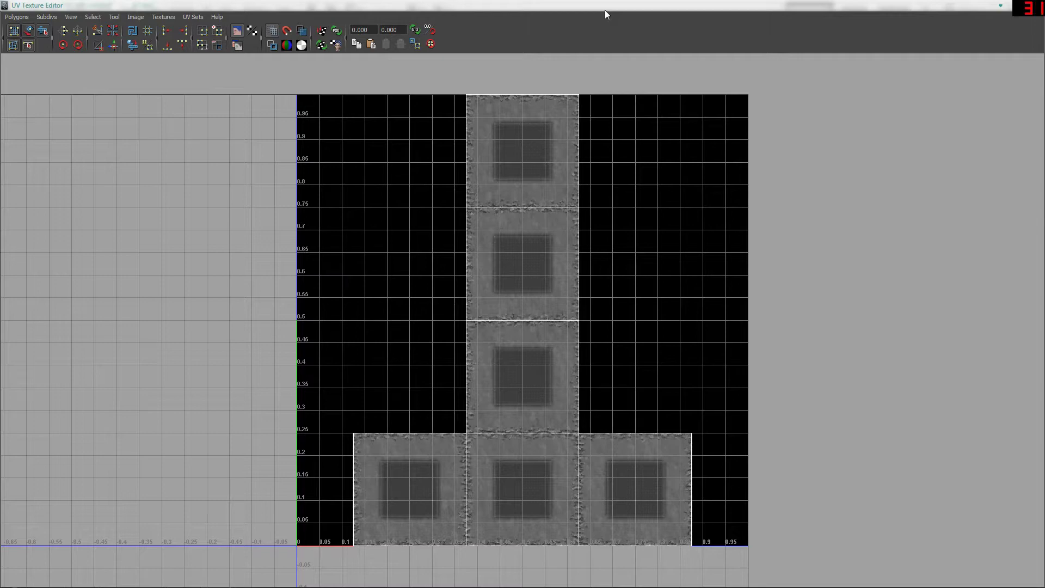
Close the UV Texture Editor and switch to Photoshop
drag(612, 8, 733, 70)
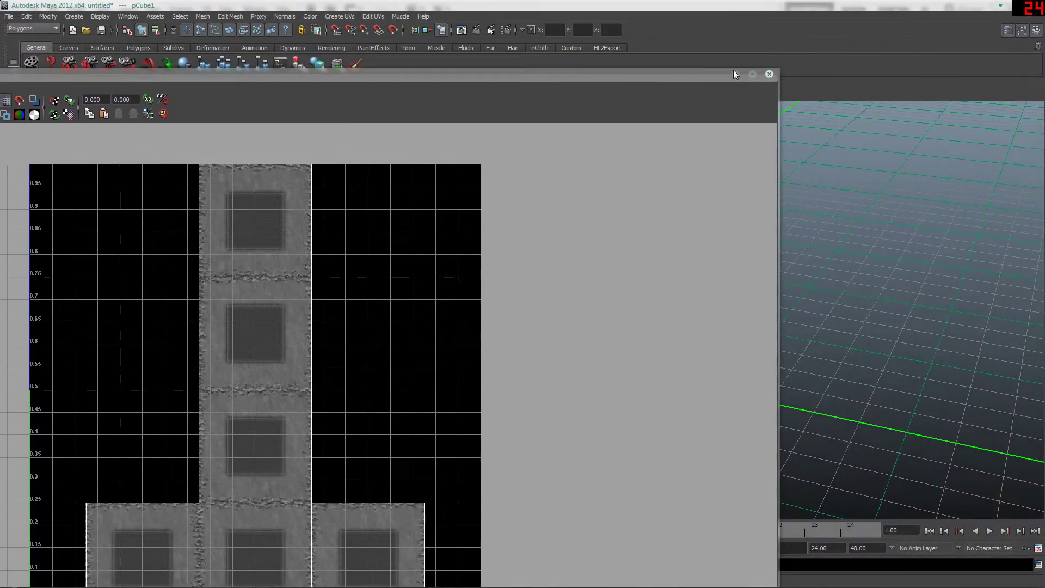
click(767, 73)
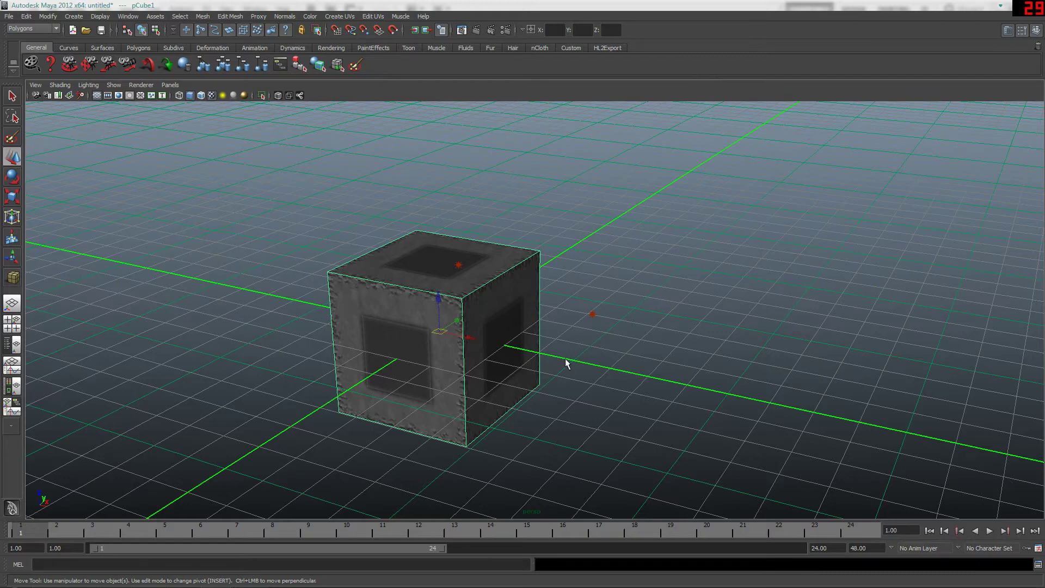
mouse_move(248, 586)
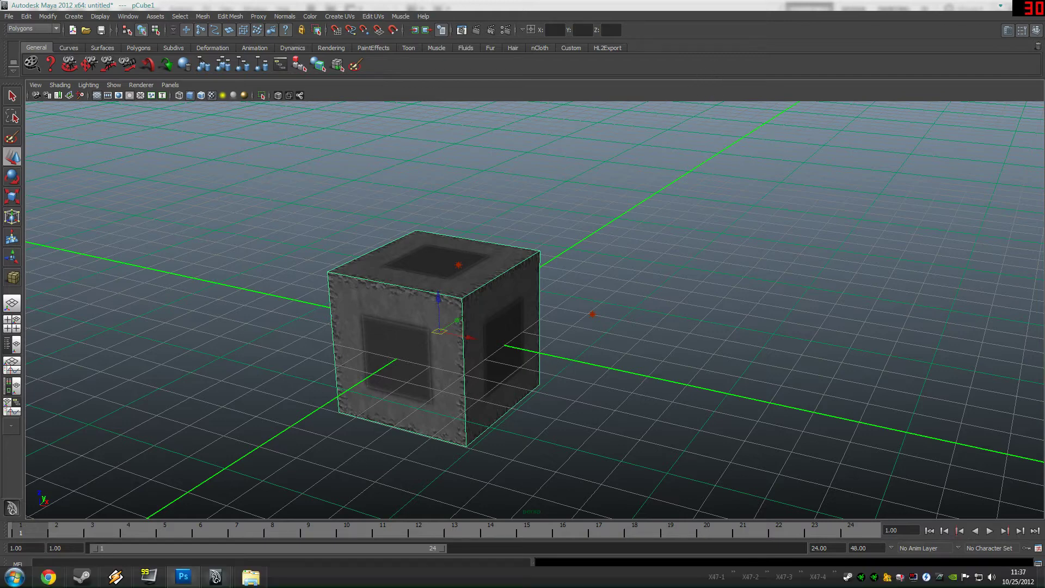
click(184, 579)
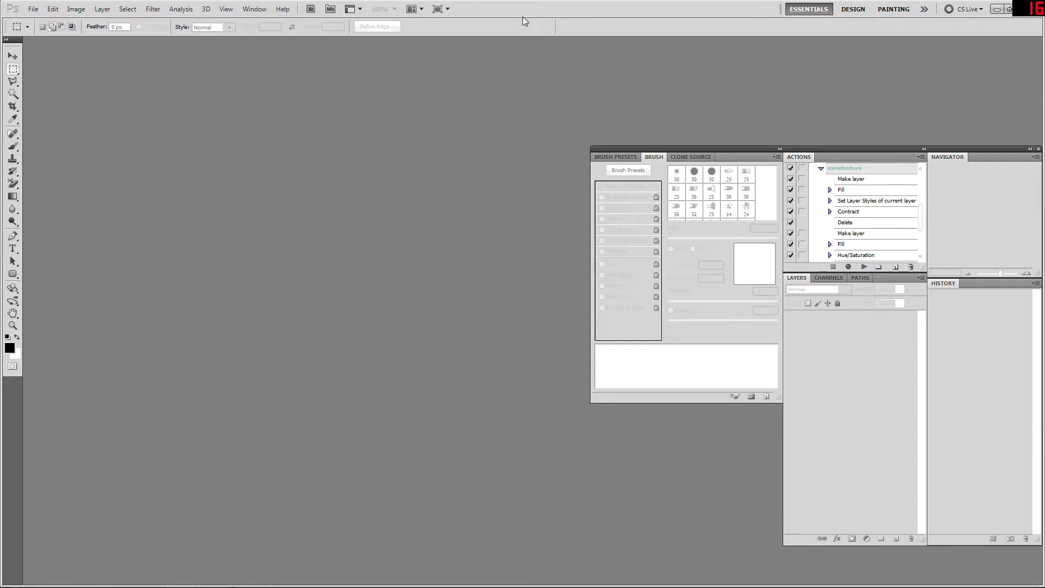
Open the recently used texture file x-1.psd
click(36, 12)
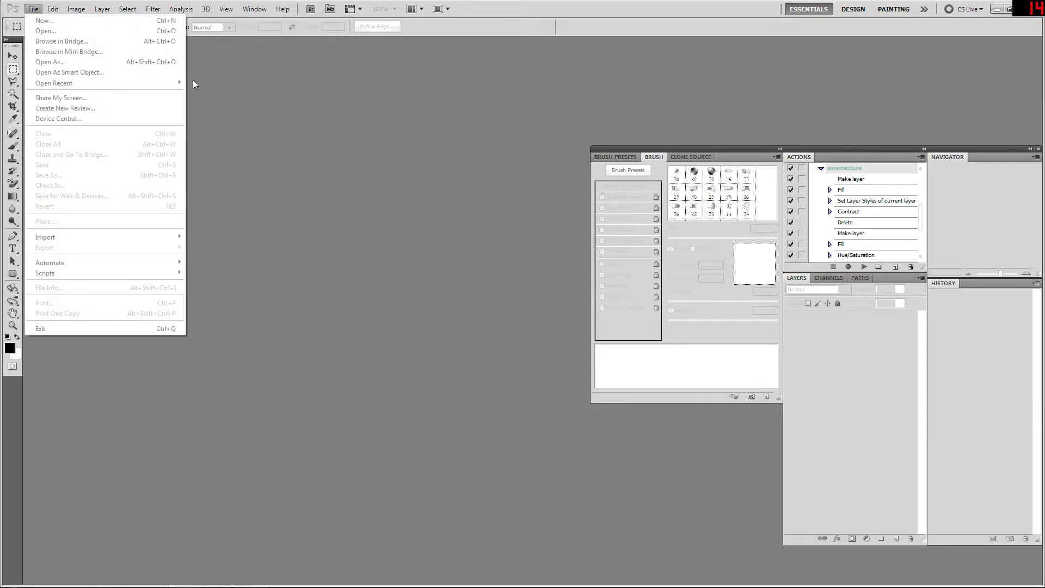
mouse_move(169, 80)
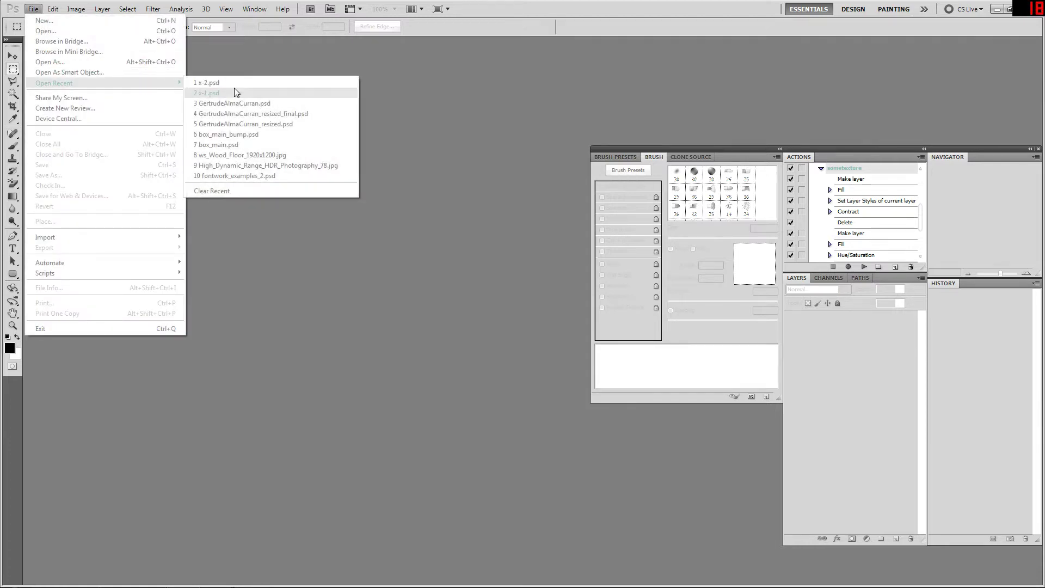
click(237, 93)
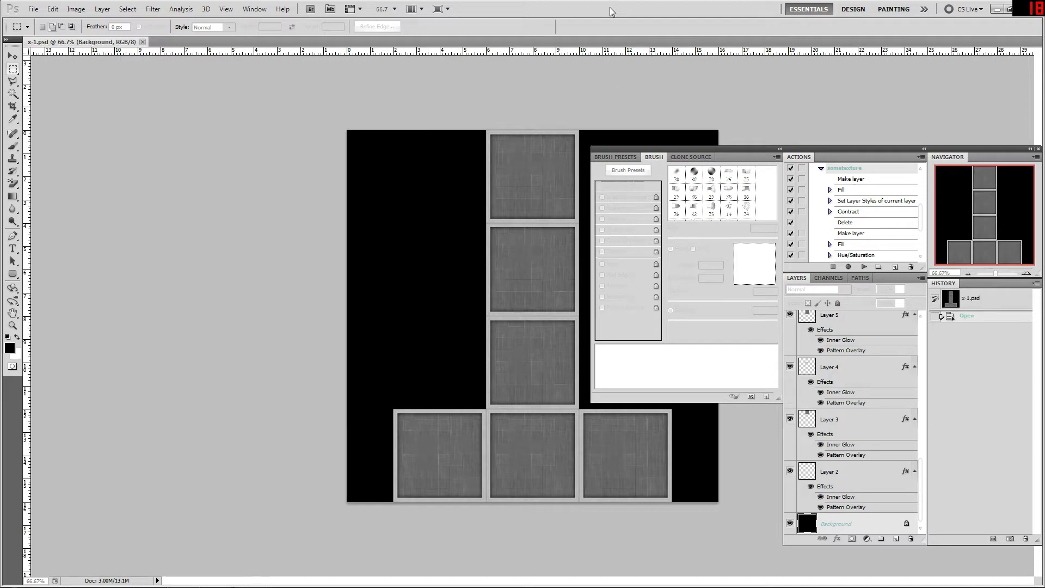
Make Layer 1 with the green UV outlines visible above the texture layers
alt+scroll(435, 274, up, 3)
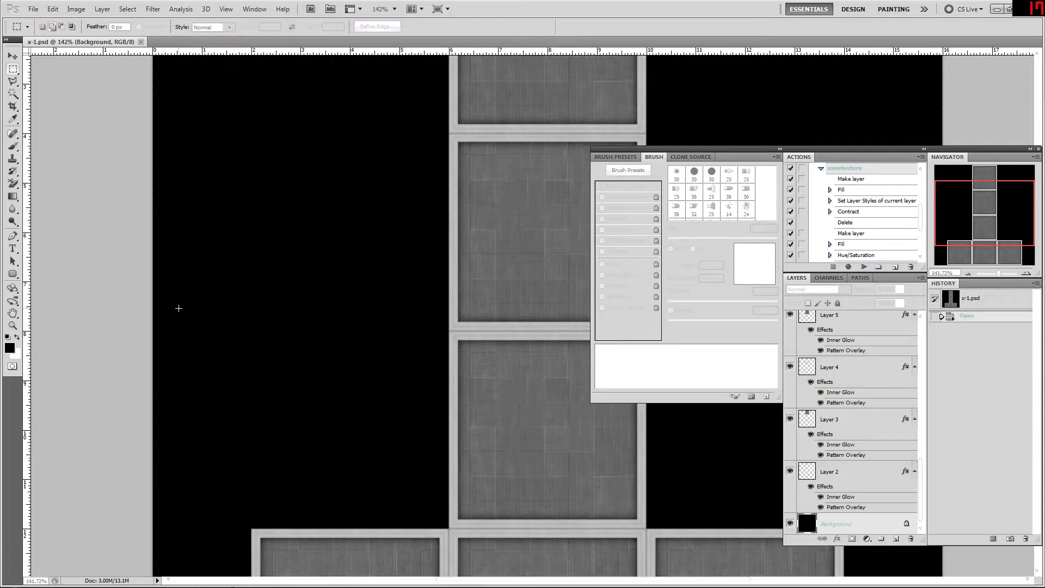
scroll(841, 337, up, 5)
key(ctrl+minus)
scroll(838, 359, up, 4)
scroll(836, 366, up, 2)
click(789, 321)
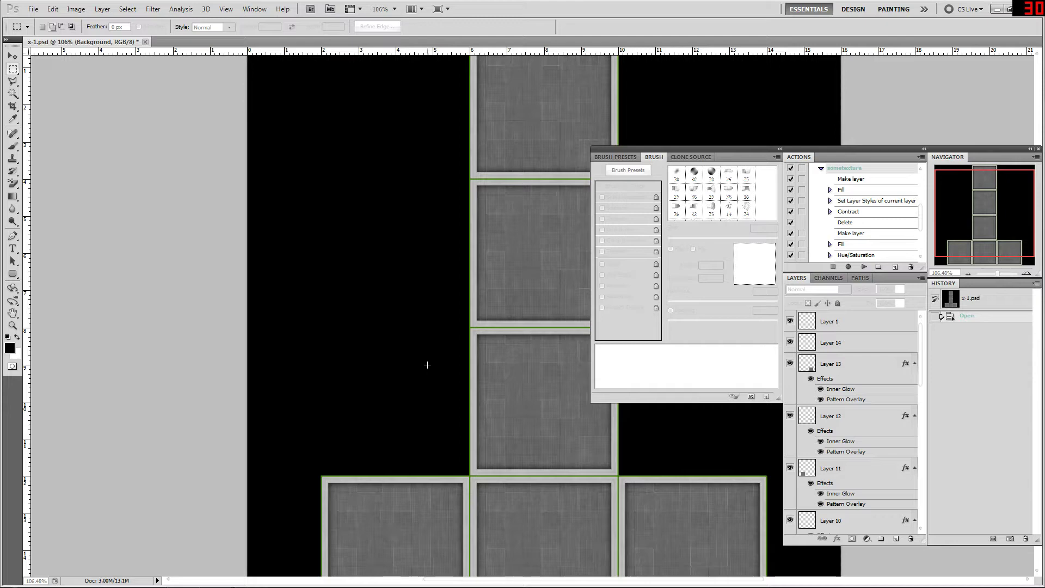
Examine the junction of the cube faces closely, switching Layer 1 off and on to compare the UV lines with the texture borders
alt+scroll(381, 322, down, 2)
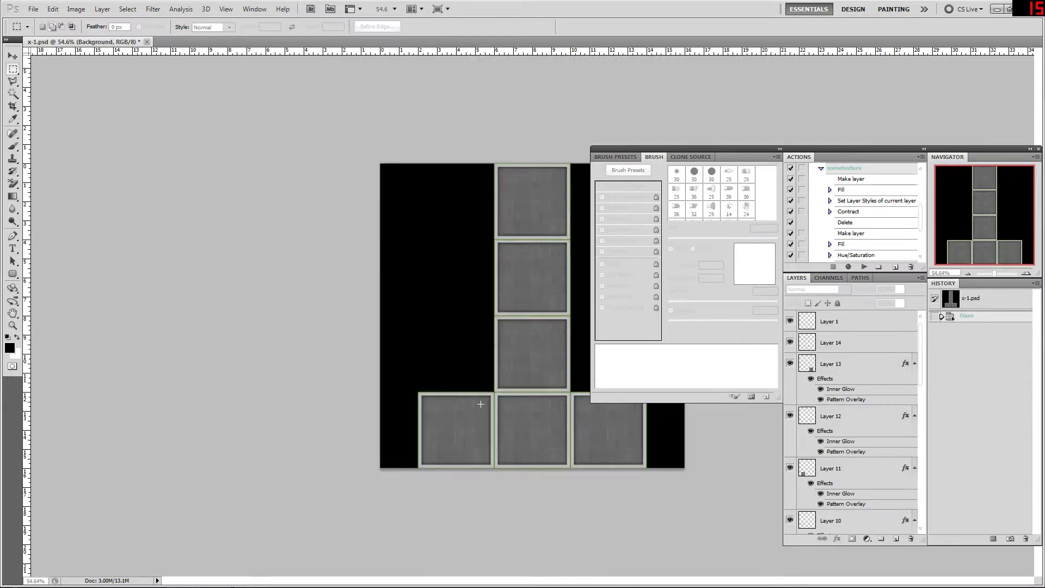
alt+scroll(377, 432, up, 6)
alt+scroll(377, 431, up, 6)
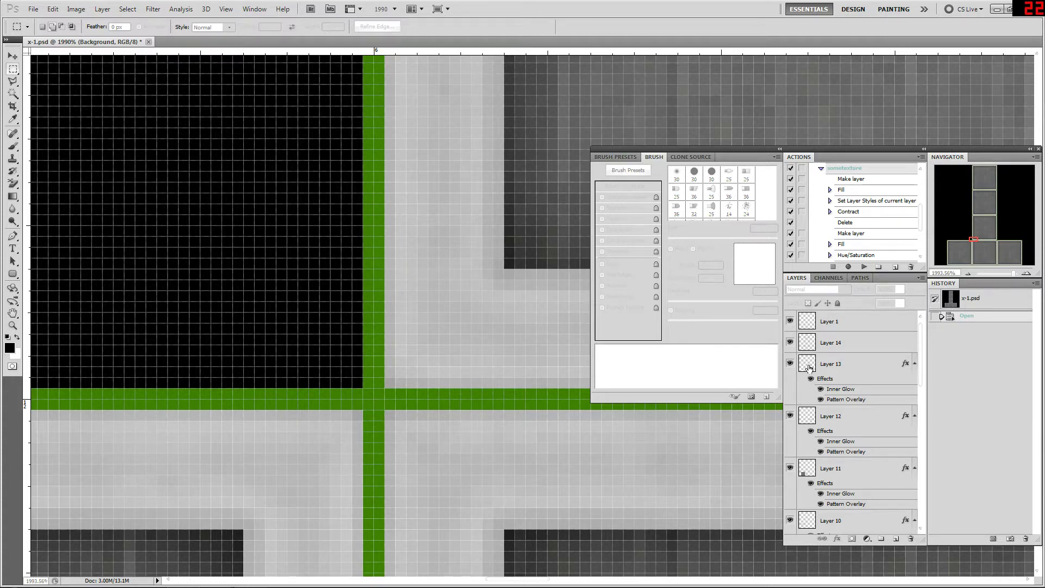
click(793, 322)
click(791, 322)
click(791, 323)
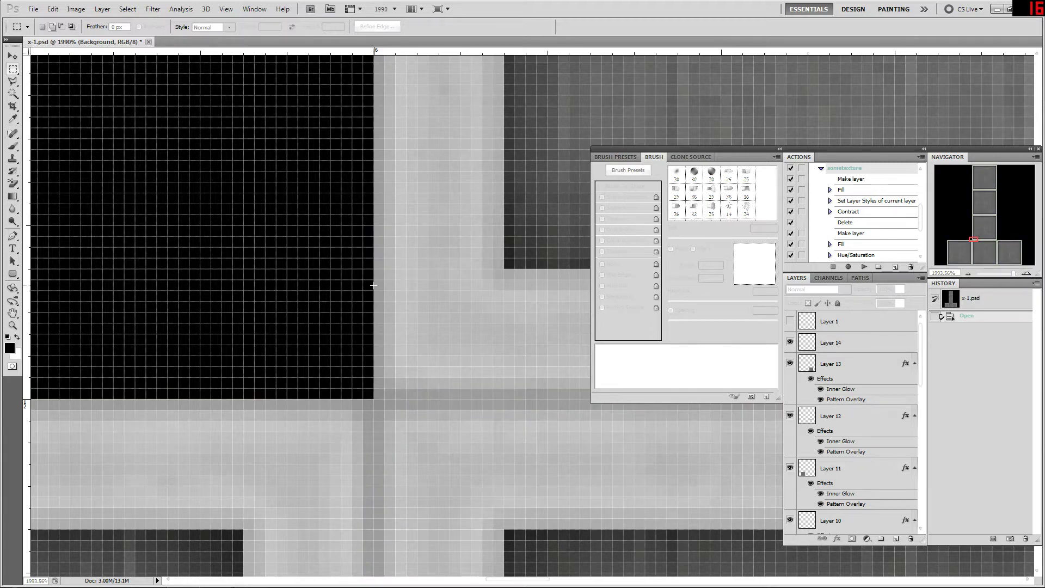
click(789, 322)
click(789, 321)
click(790, 321)
click(790, 322)
alt+scroll(371, 372, down, 3)
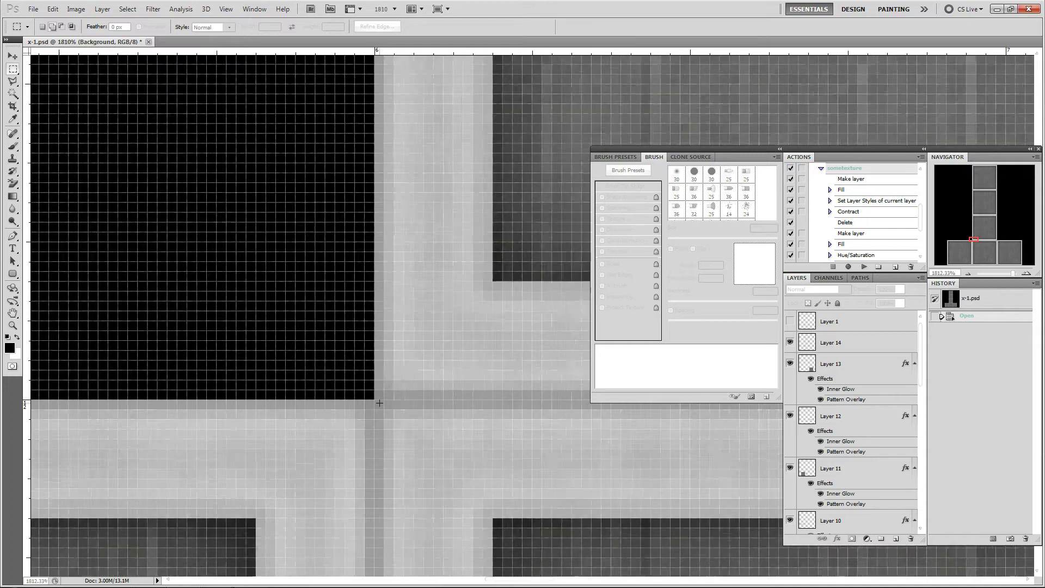
click(789, 321)
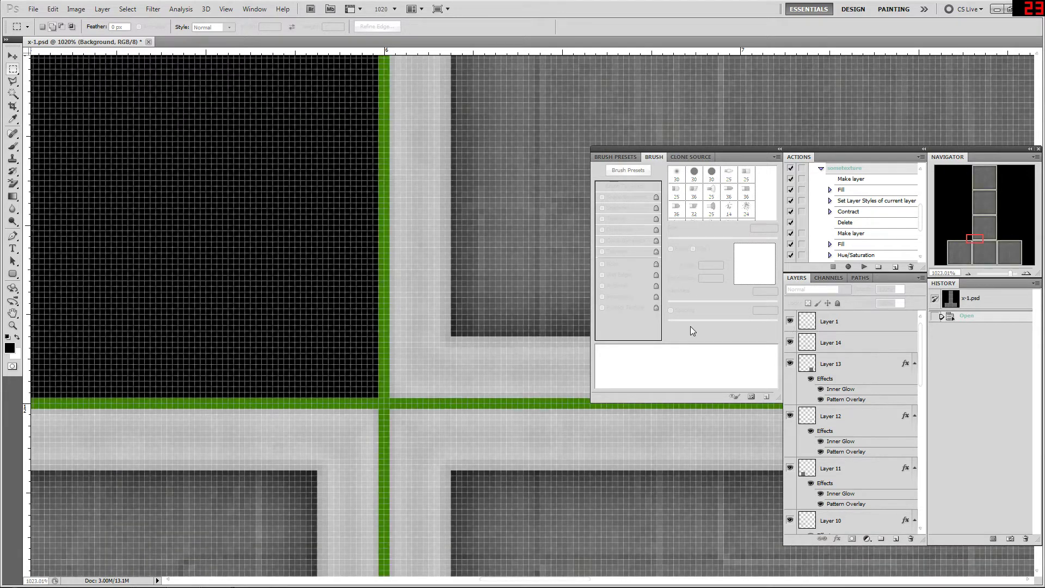
Check the UV lines along the lower canvas edge, and hide Layer 1 to inspect the borders between the faces
alt+scroll(414, 255, down, 7)
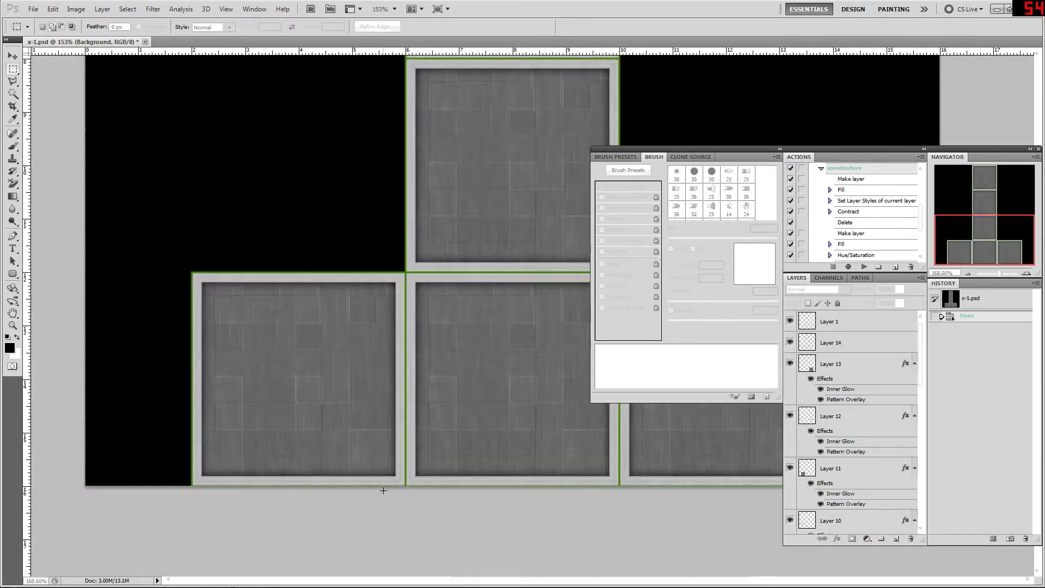
alt+scroll(402, 494, up, 10)
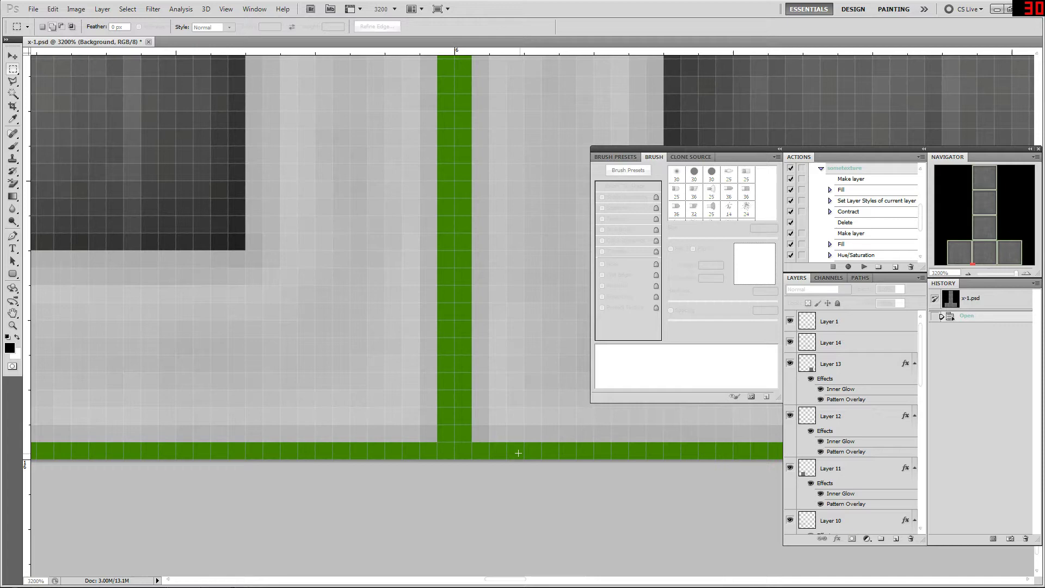
alt+scroll(455, 345, down, 10)
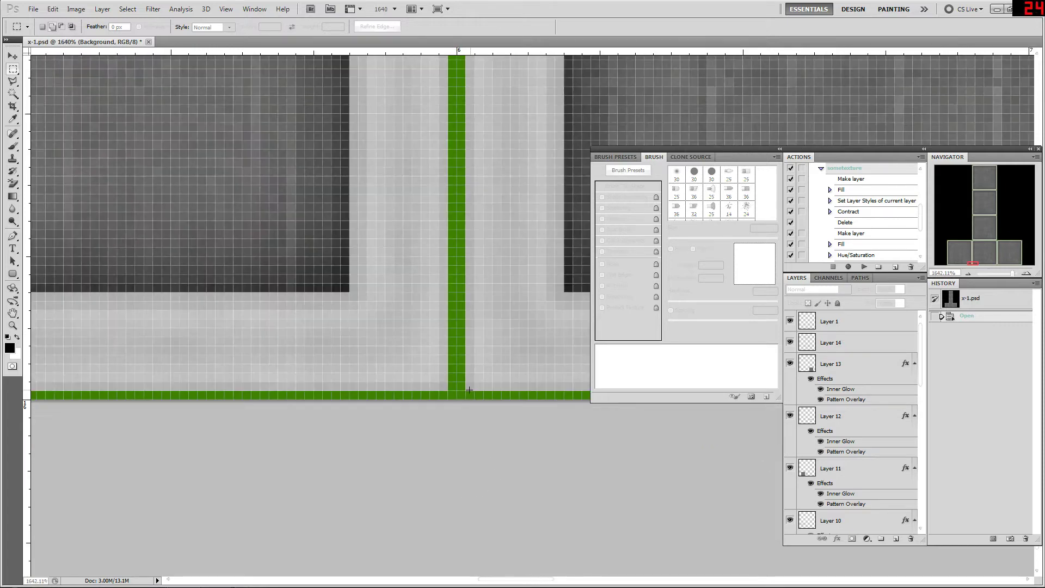
alt+scroll(487, 426, down, 4)
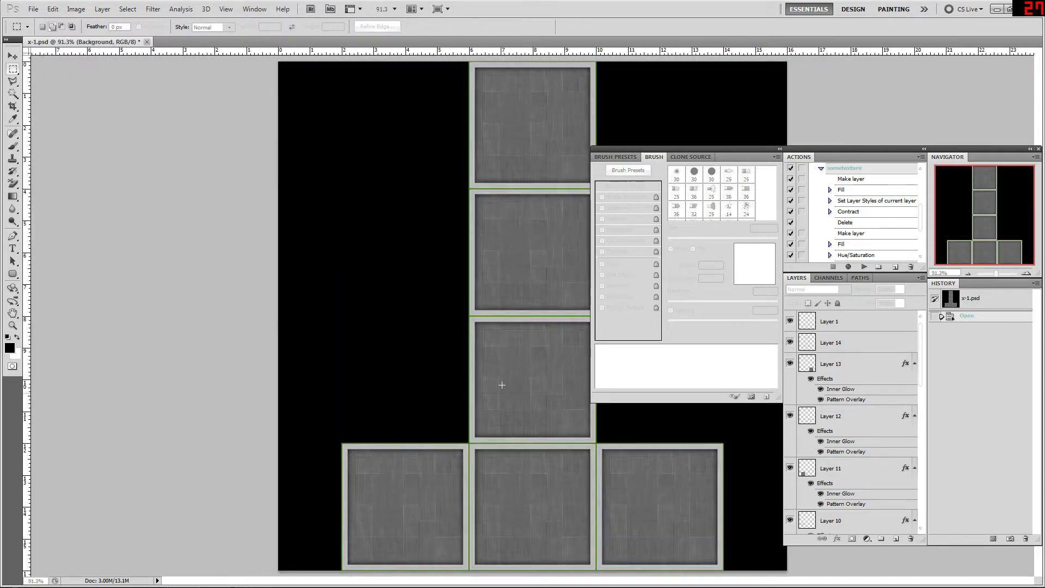
alt+scroll(539, 207, up, 3)
click(791, 324)
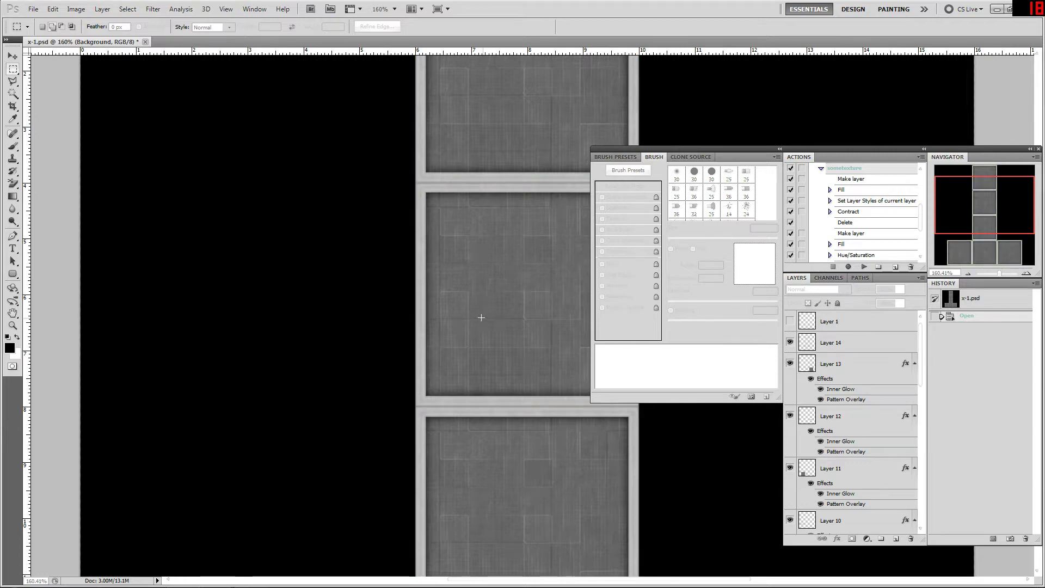
alt+scroll(462, 269, up, 6)
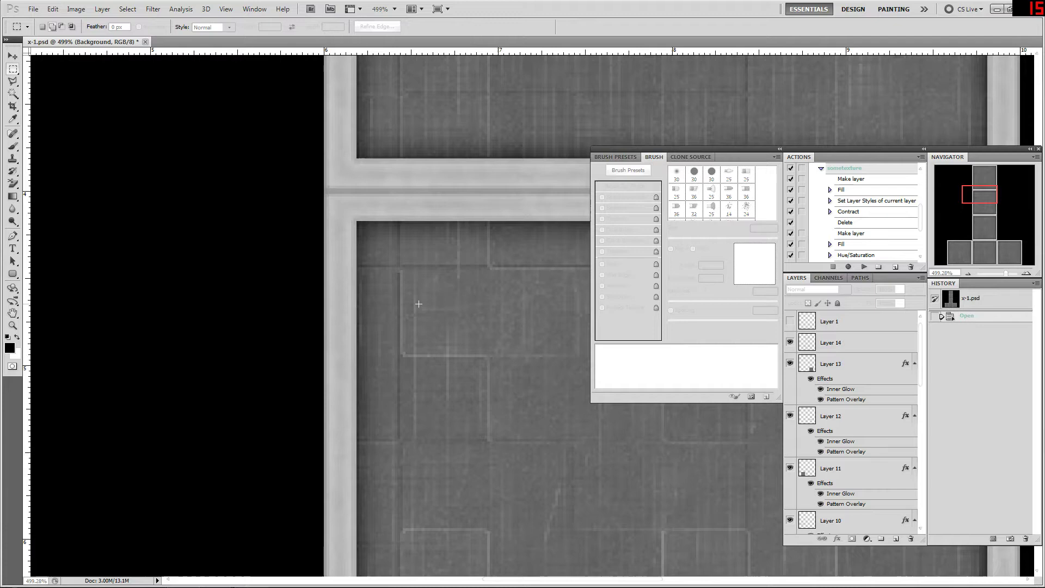
Open the recently used texture file x-2.psd
alt+scroll(437, 307, down, 5)
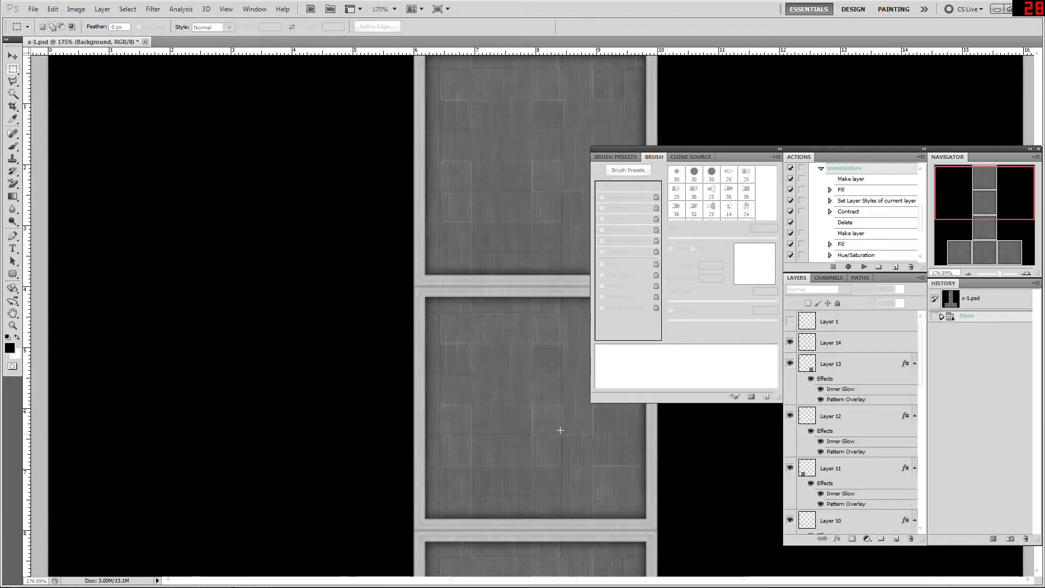
click(32, 15)
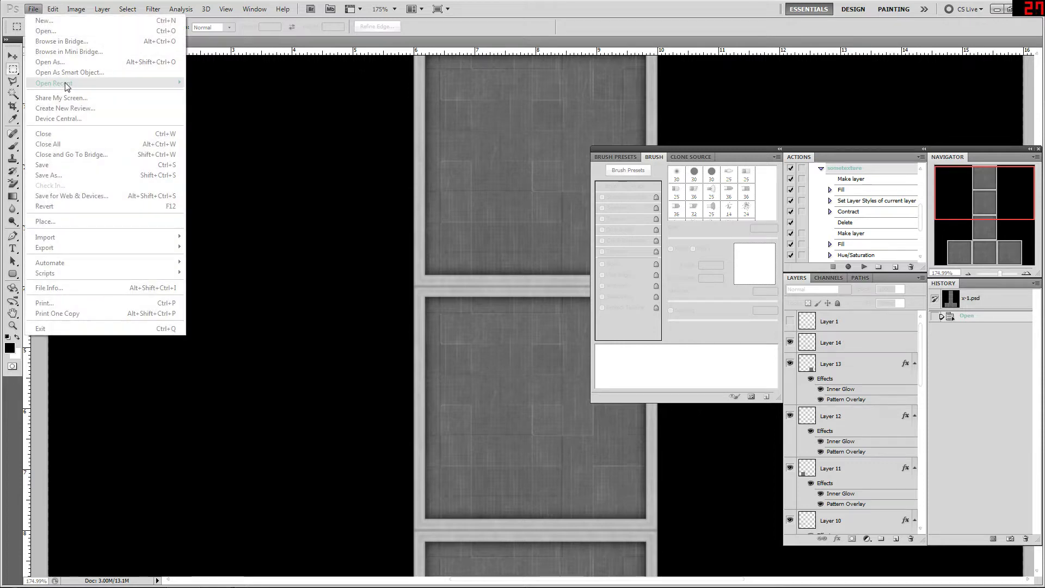
mouse_move(66, 86)
click(213, 97)
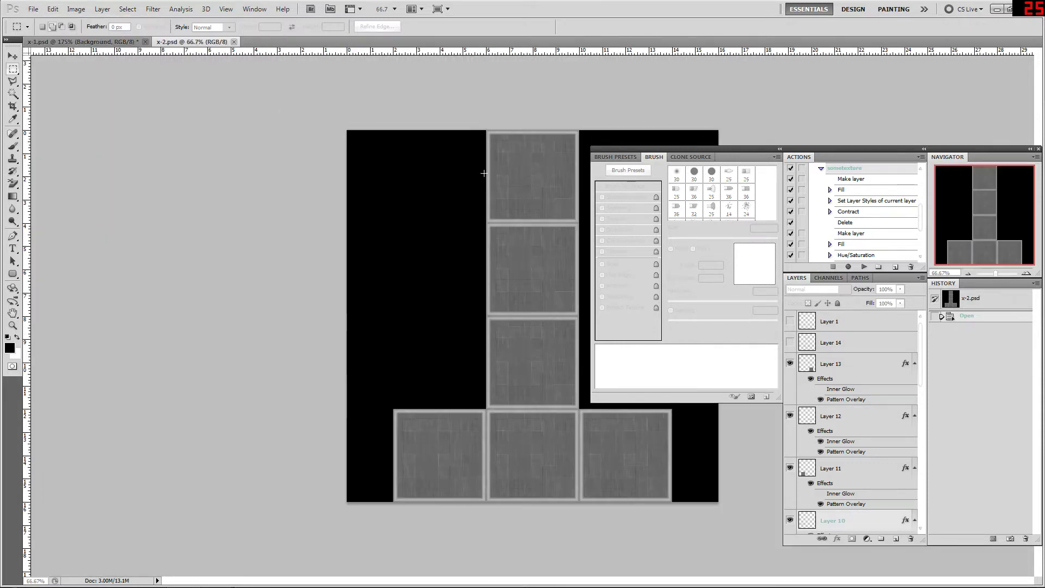
alt+scroll(483, 173, up, 5)
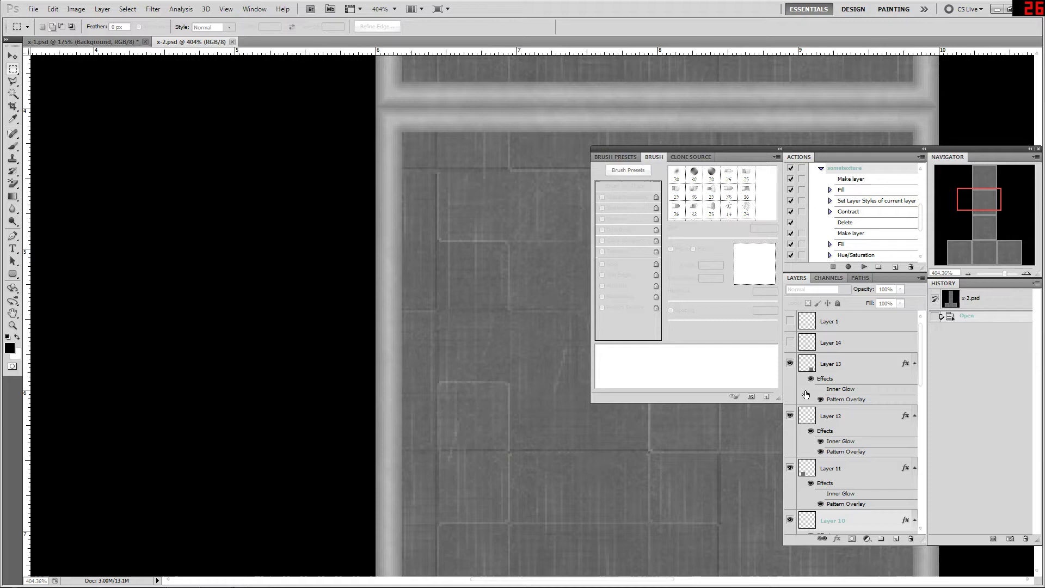
Review the Inner Glow and Pattern Overlay settings in Layer 12's layer style
click(811, 414)
double_click(811, 414)
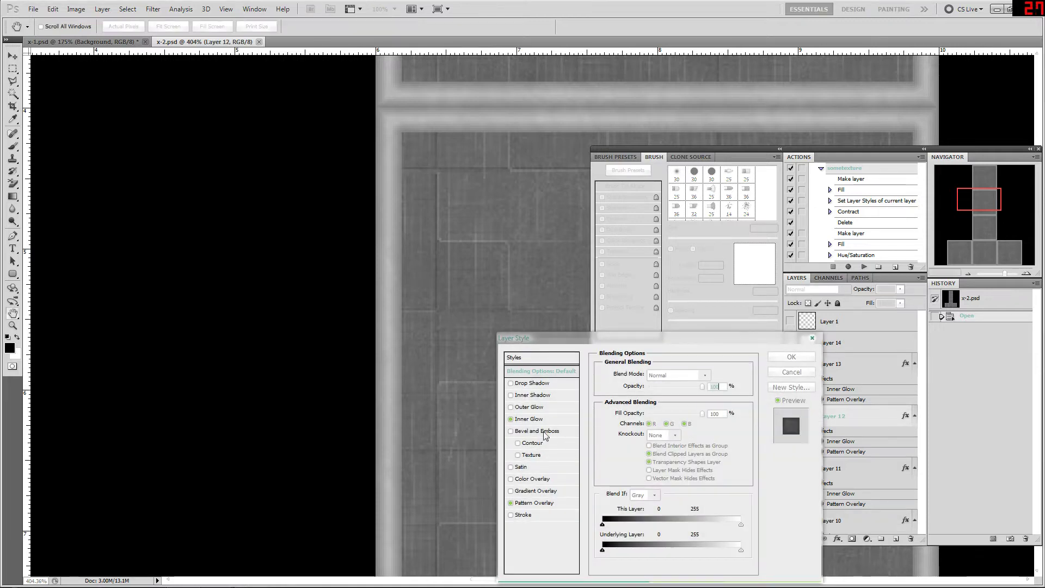
click(527, 419)
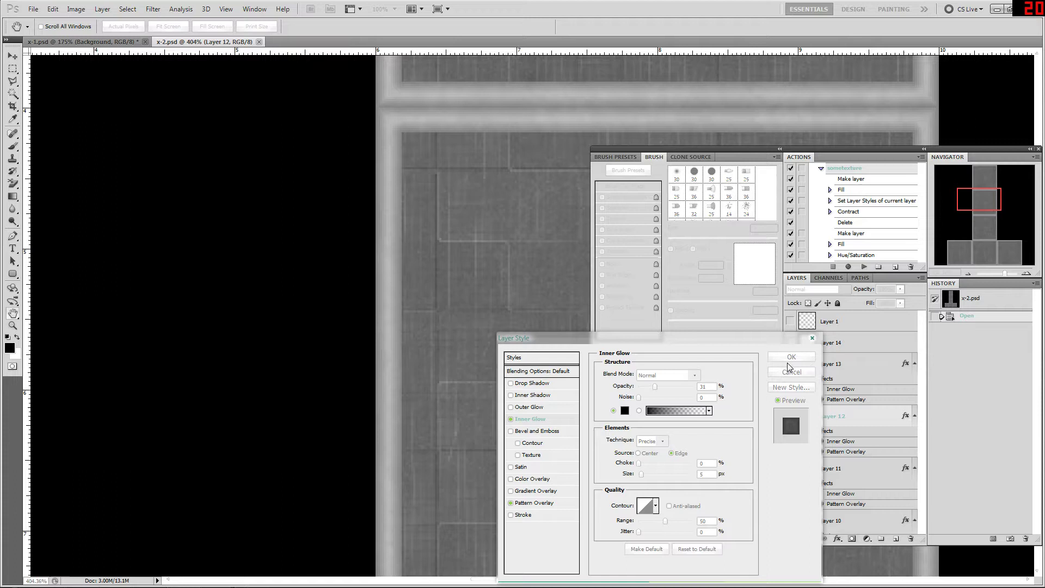
click(511, 502)
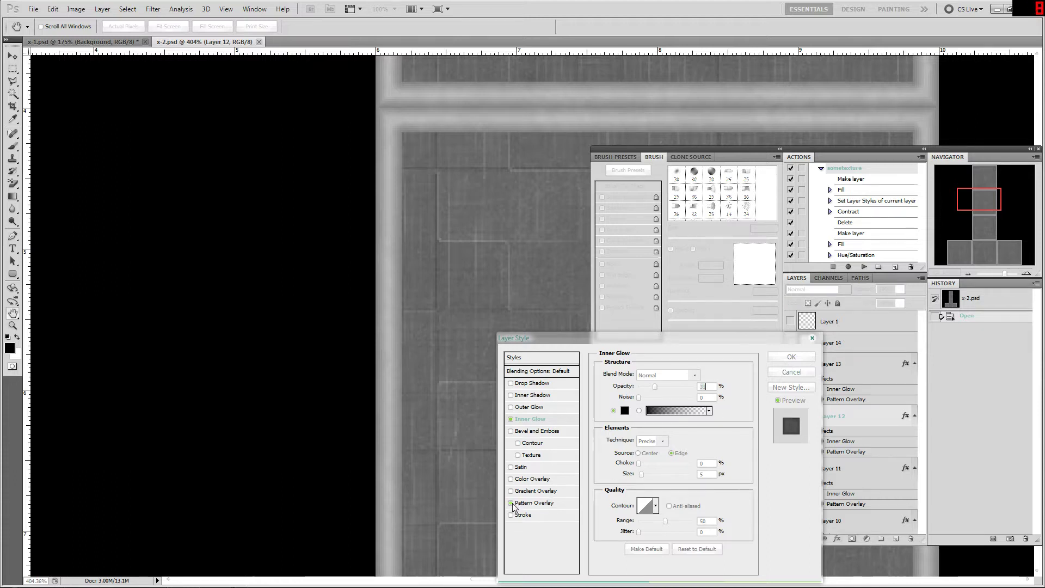
click(791, 357)
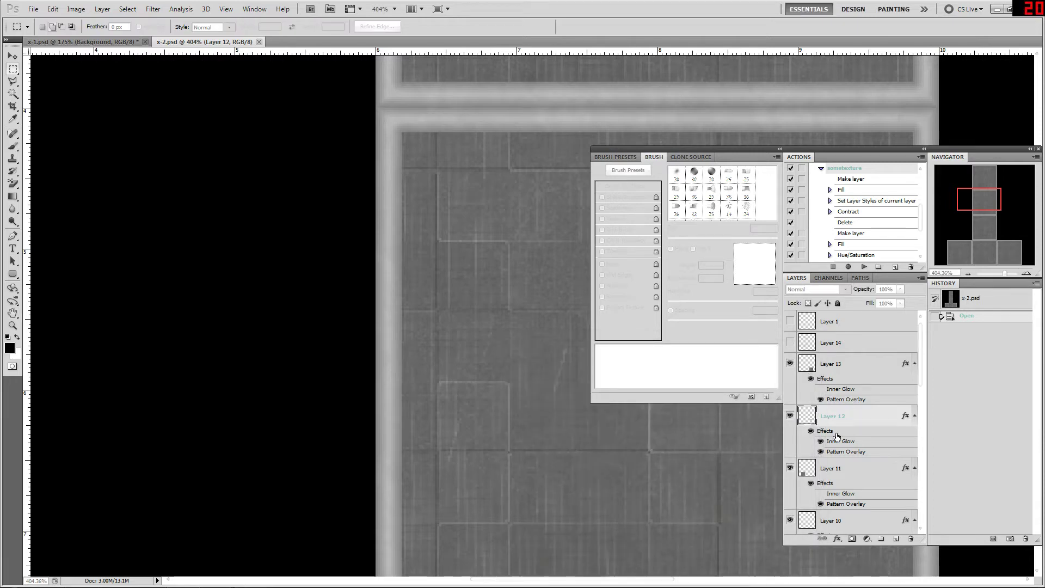
Hide the Pattern Overlay effect on every even-numbered layer from Layer 12 down to Layer 2, and save x-2.psd
scroll(830, 447, down, 3)
click(821, 475)
scroll(829, 471, down, 2)
click(821, 512)
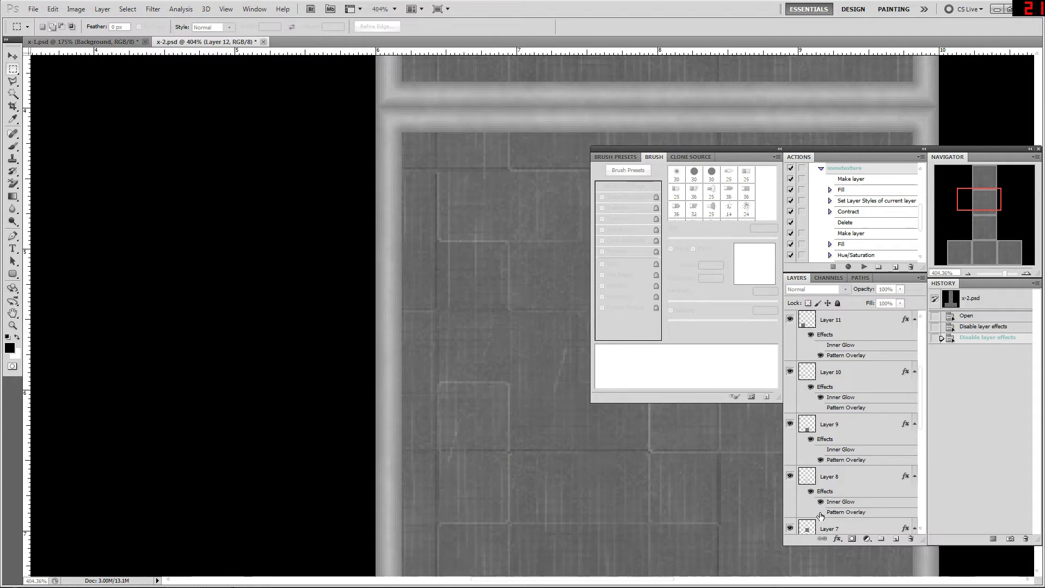
scroll(823, 509, down, 2)
click(820, 510)
scroll(833, 509, down, 2)
click(820, 531)
scroll(843, 484, down, 1)
scroll(845, 479, down, 2)
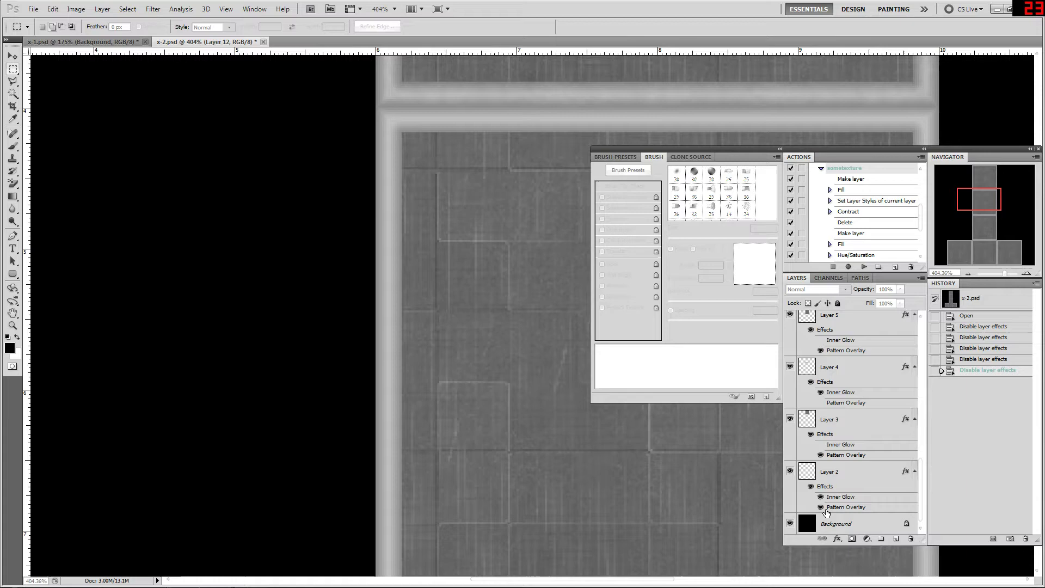
click(833, 508)
click(821, 507)
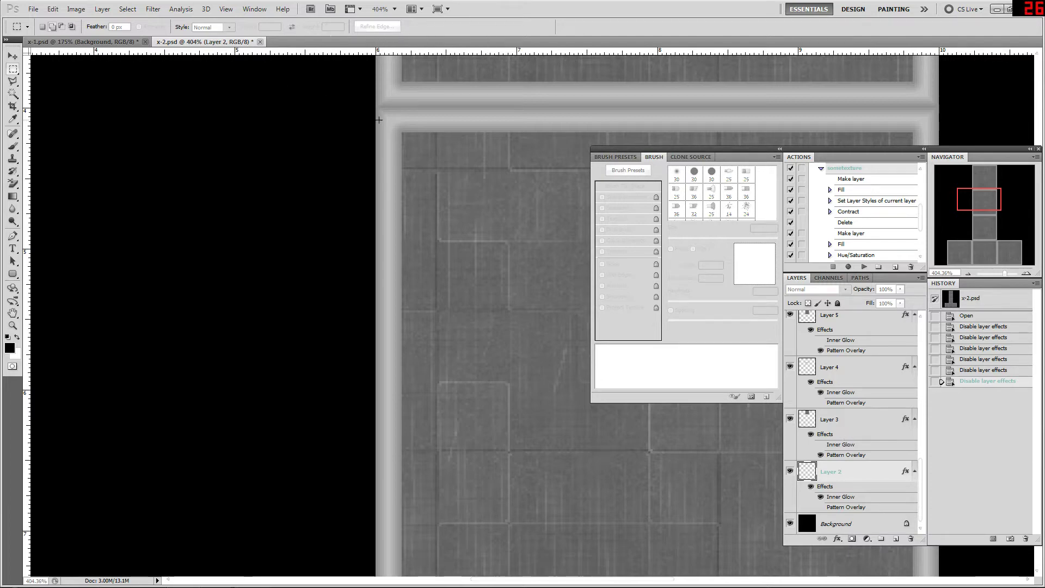
key(ctrl+s)
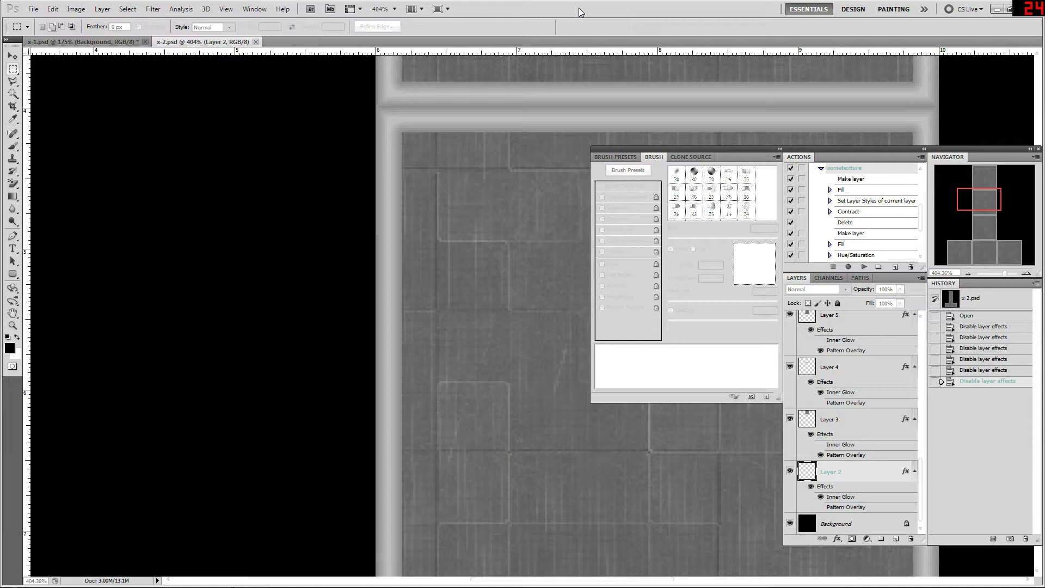
Switch to Maya and move the existing textured cube away from the grid origin, then deselect it
click(996, 9)
click(650, 241)
click(461, 329)
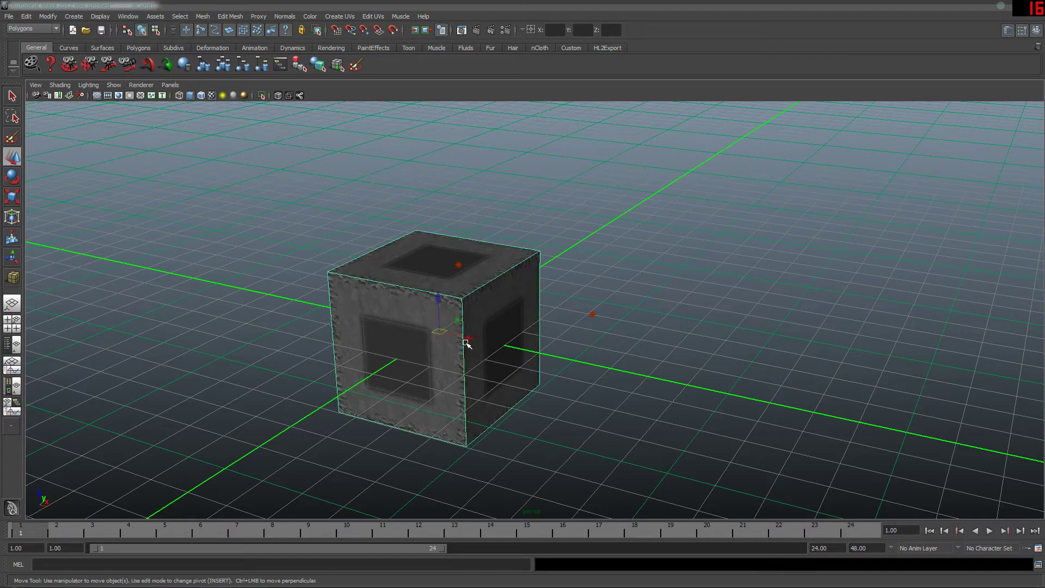
drag(441, 302, 734, 296)
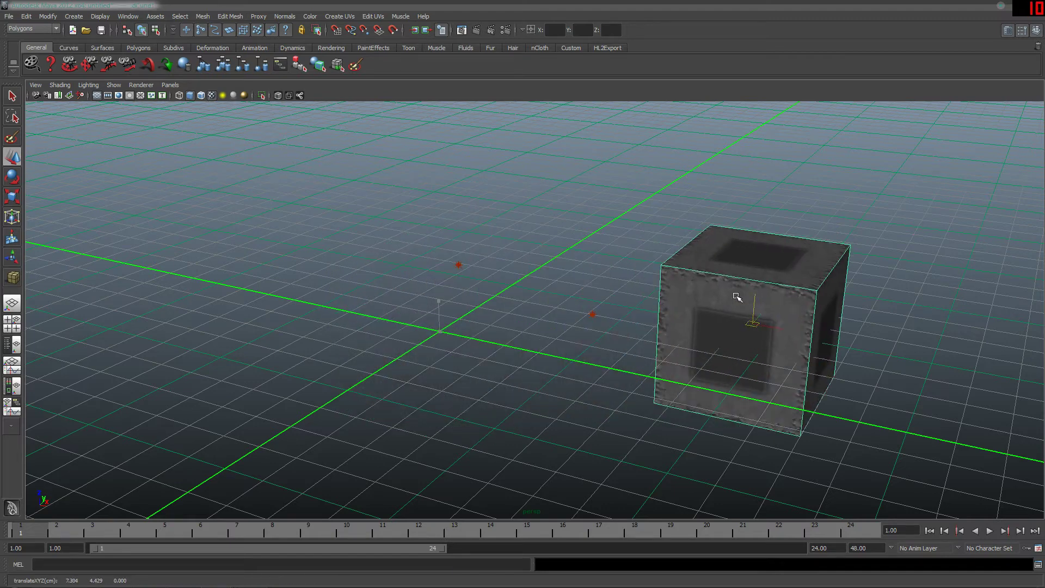
click(436, 345)
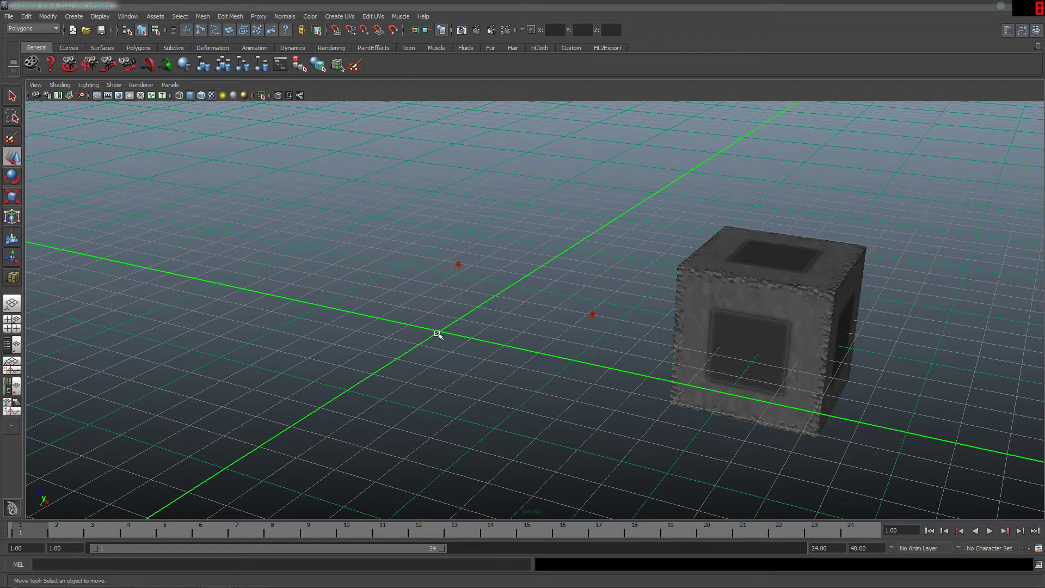
drag(438, 338, 444, 321)
key(space)
click(404, 292)
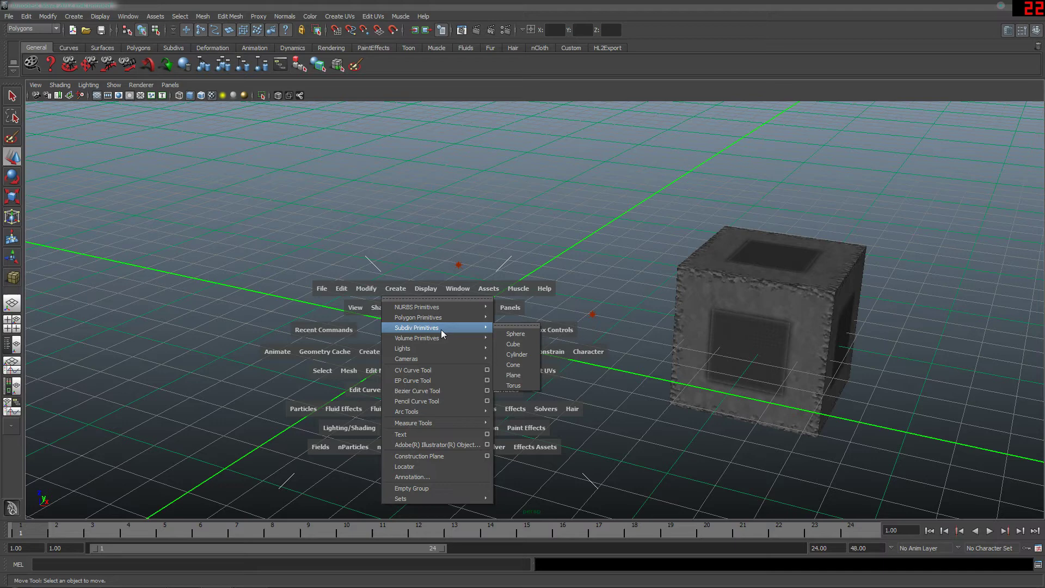
mouse_move(452, 318)
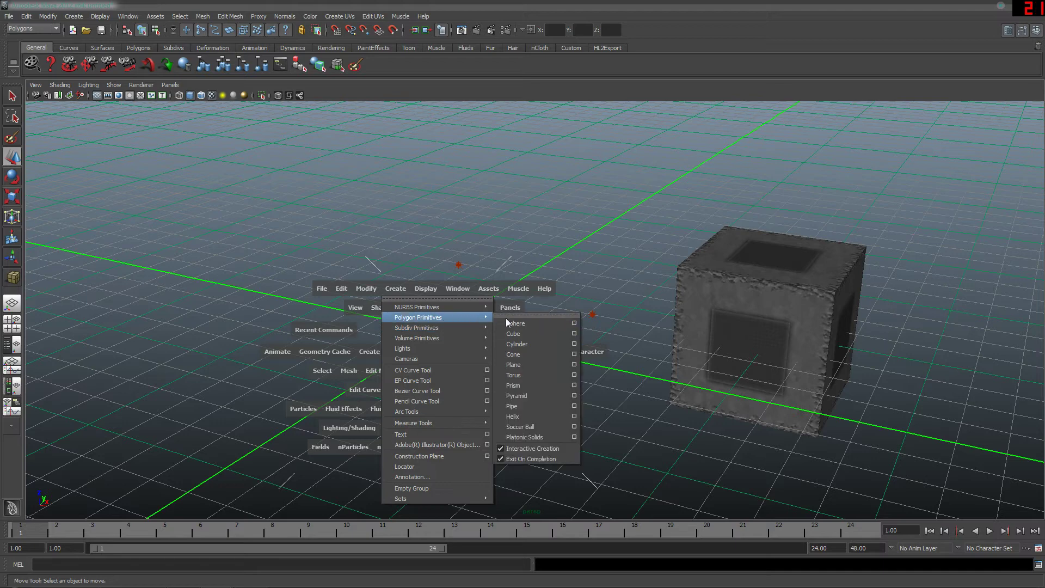
click(567, 335)
drag(438, 329, 469, 342)
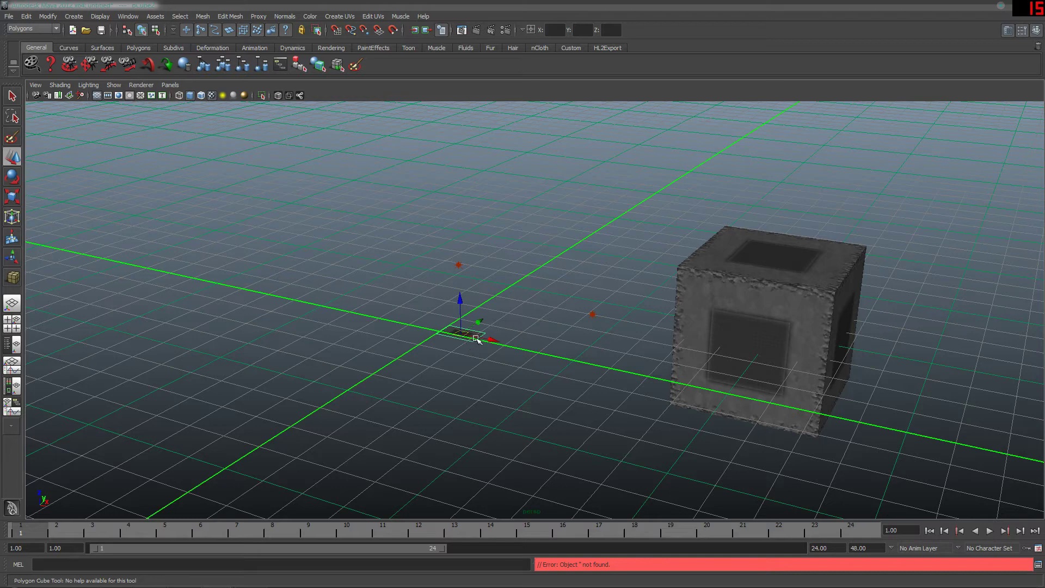
key(ctrl+z)
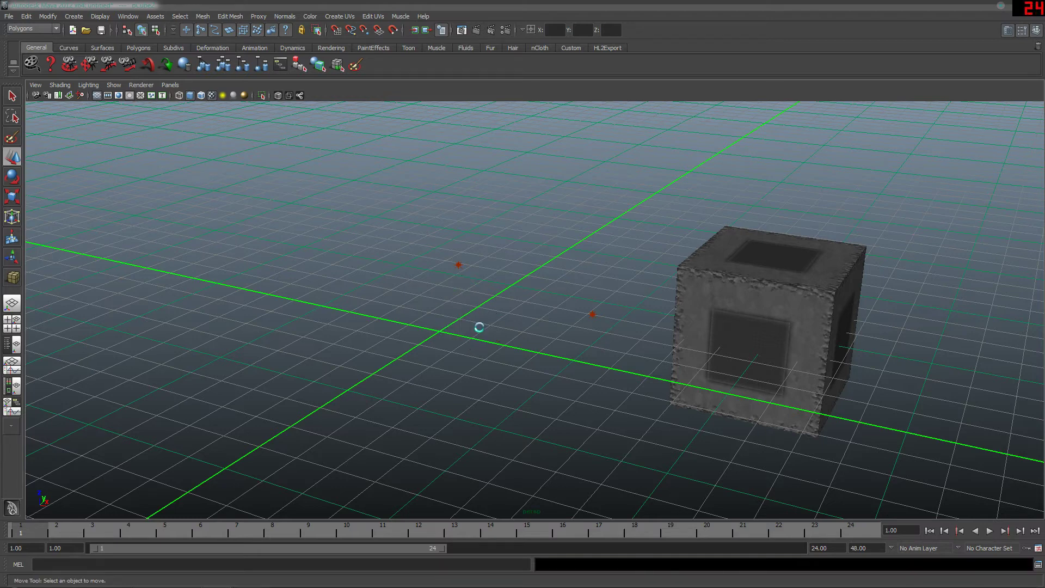
Create a polygon cube at the grid origin beside the existing textured cube
key(space)
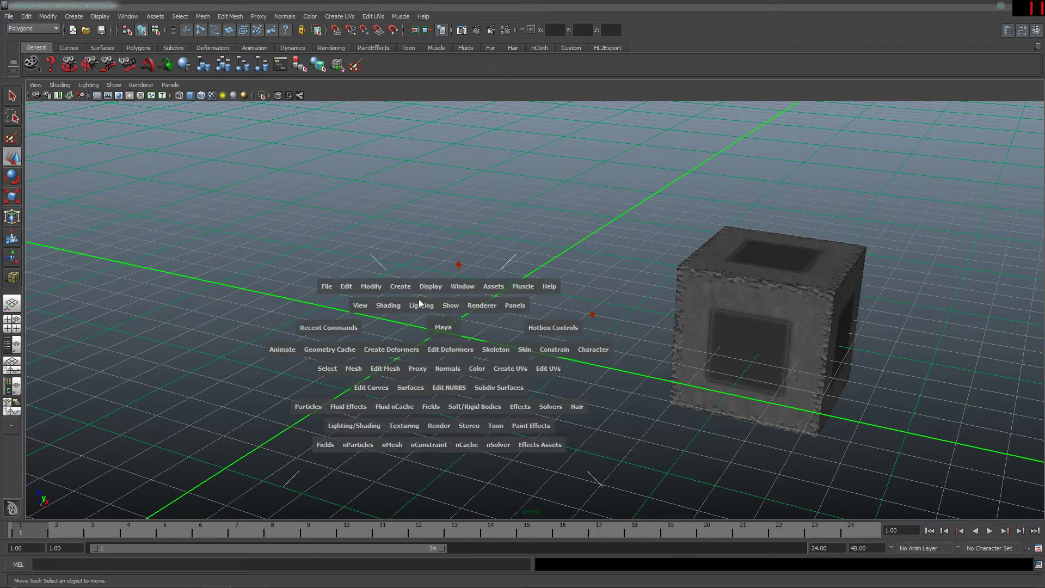
click(403, 289)
mouse_move(465, 313)
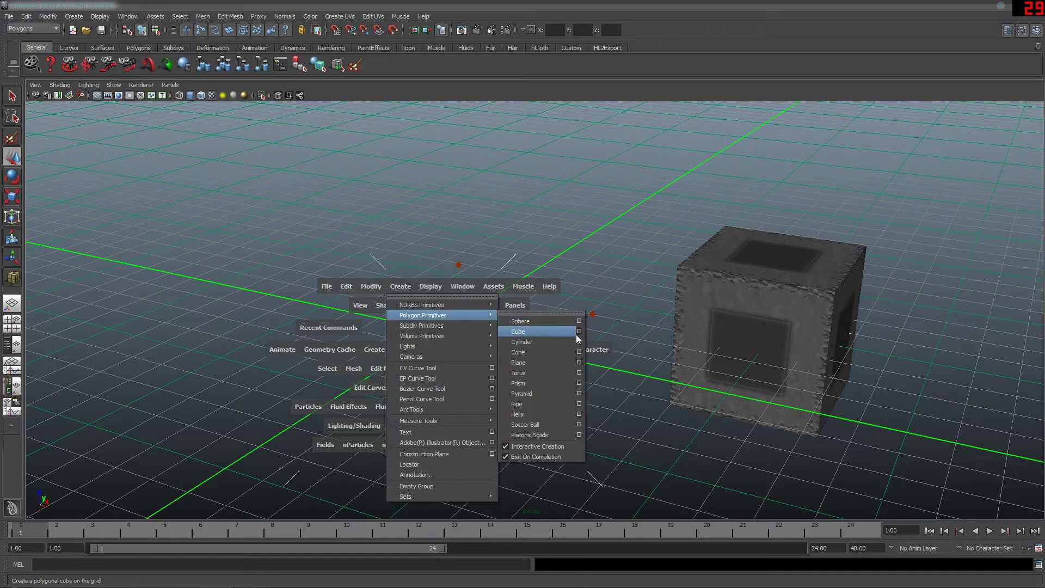
click(573, 333)
click(451, 330)
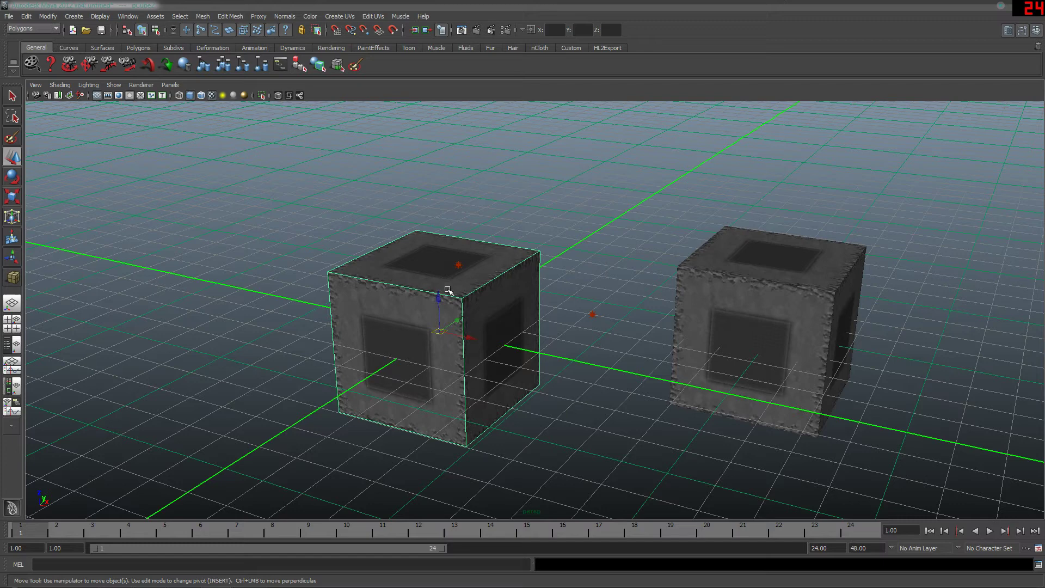
Assign a new Blinn material to the new cube and show the material's attributes
right_drag(448, 290, 476, 449)
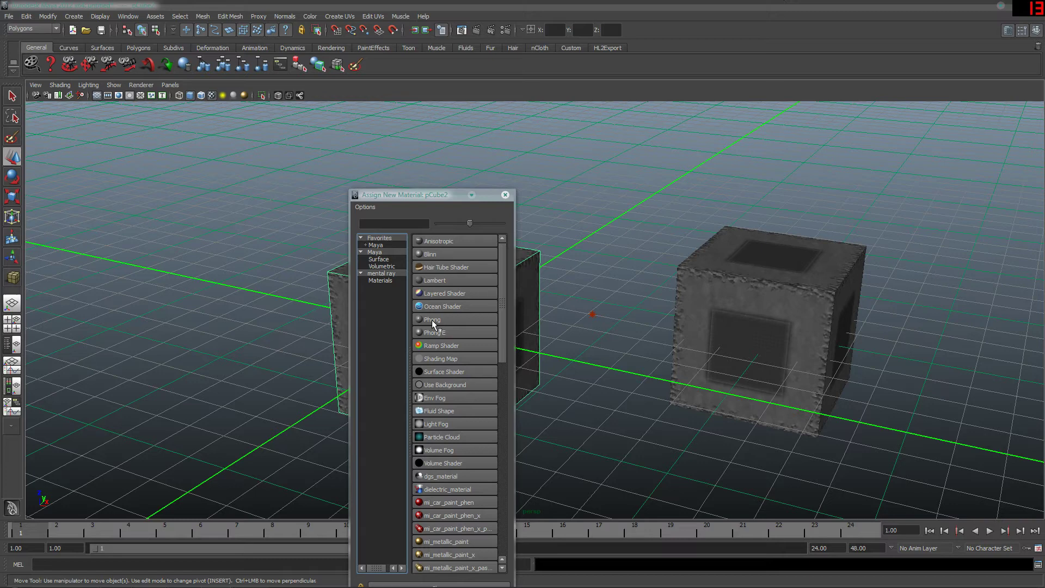
click(431, 251)
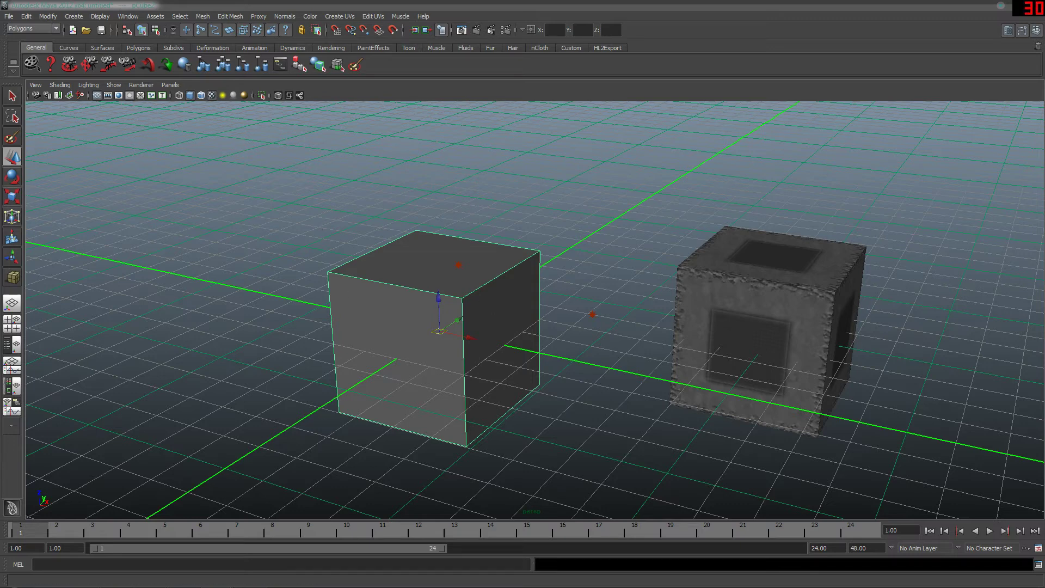
key(ctrl+a)
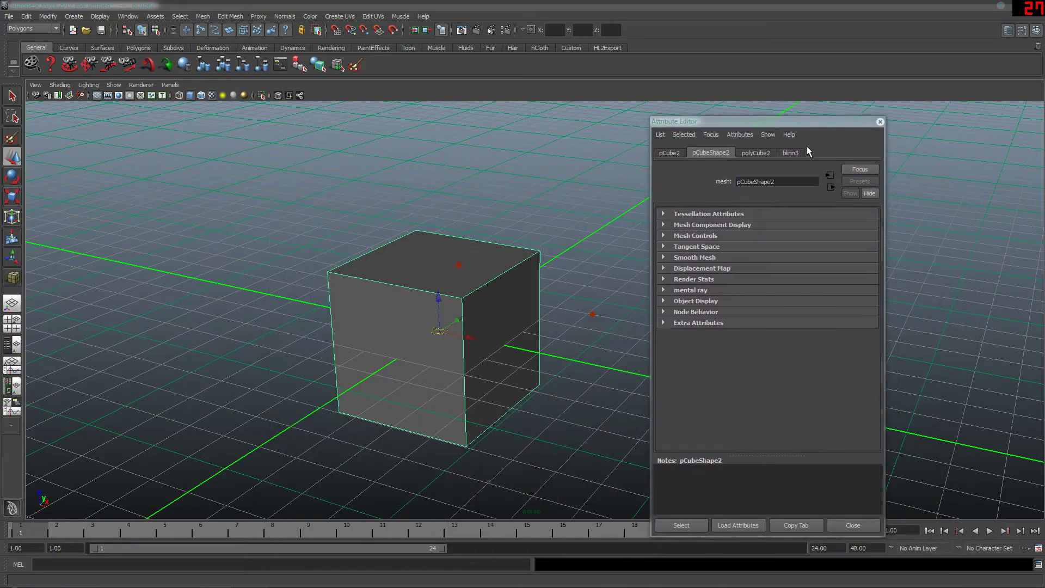
click(801, 152)
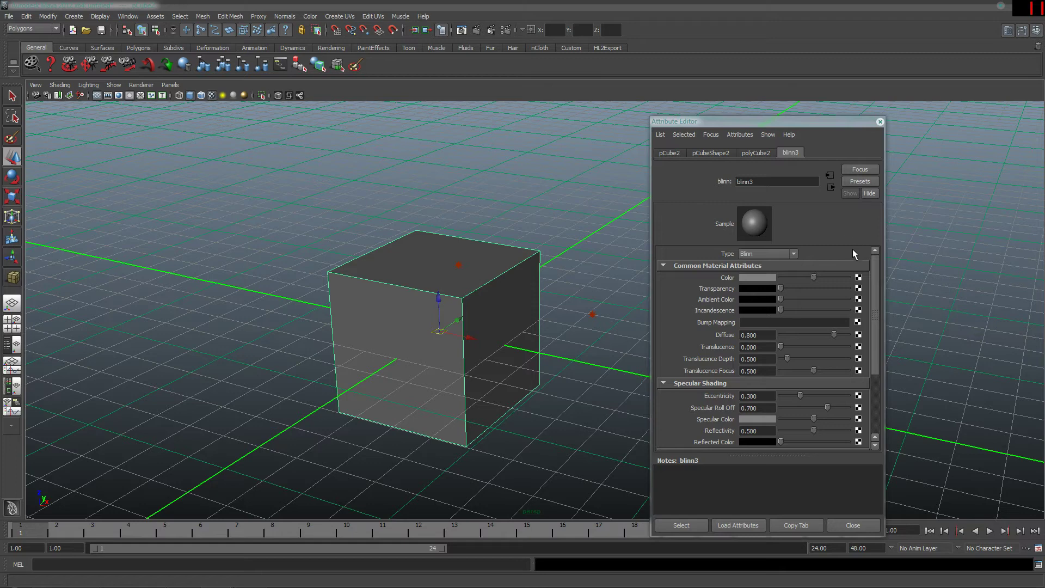
Map a File texture to the Blinn material's Color and load x-1.psd as its image
click(858, 278)
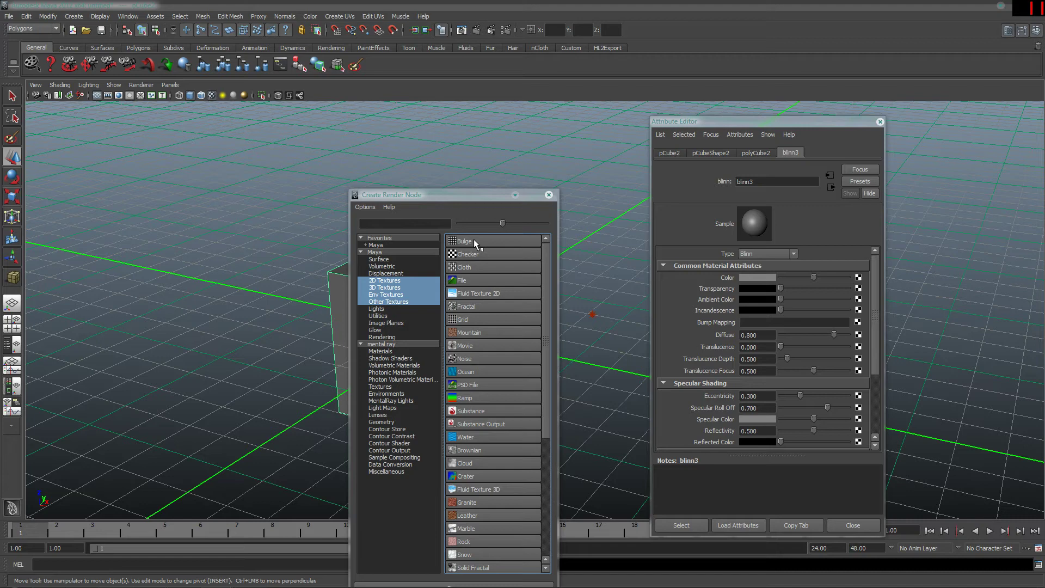
click(461, 280)
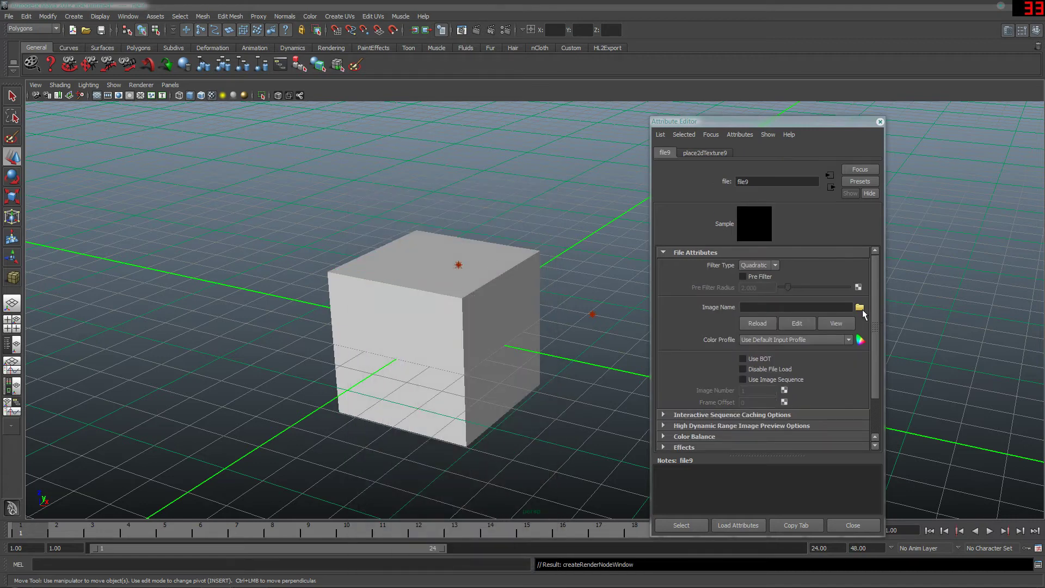
click(862, 308)
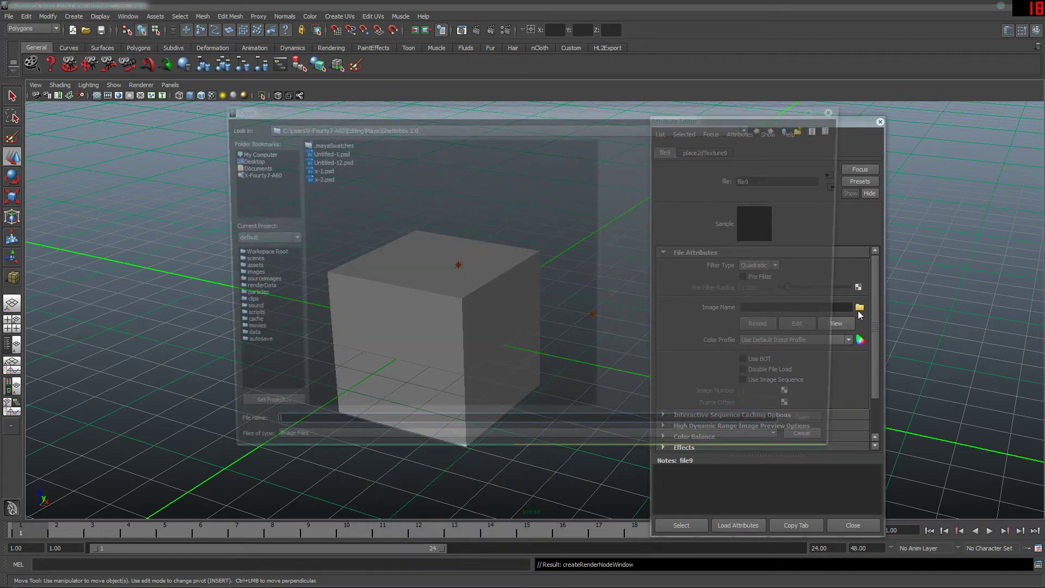
double_click(323, 165)
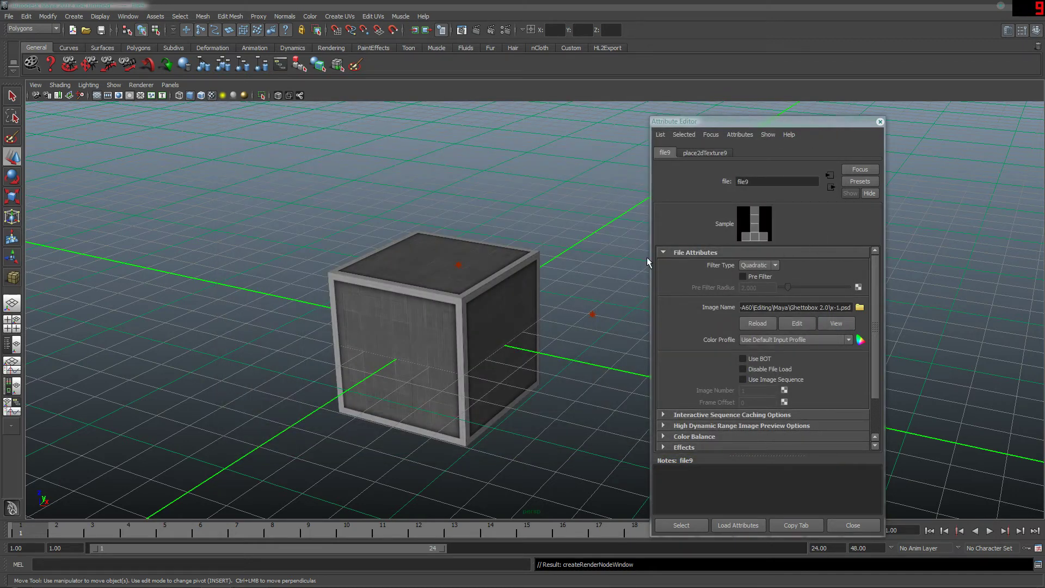
Select the new cube and connect a File texture to its Blinn material's Bump Mapping
click(460, 306)
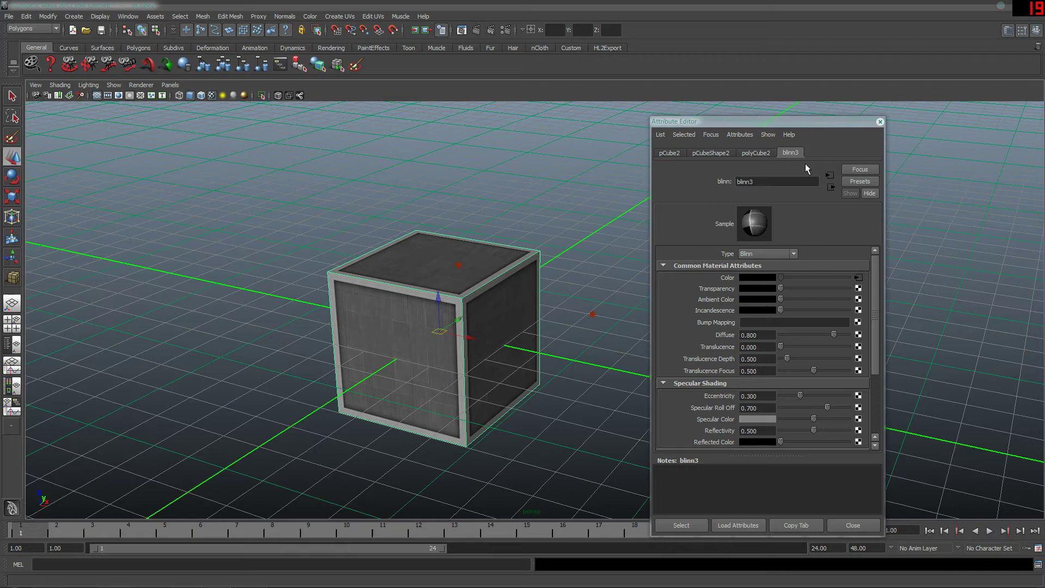
click(859, 322)
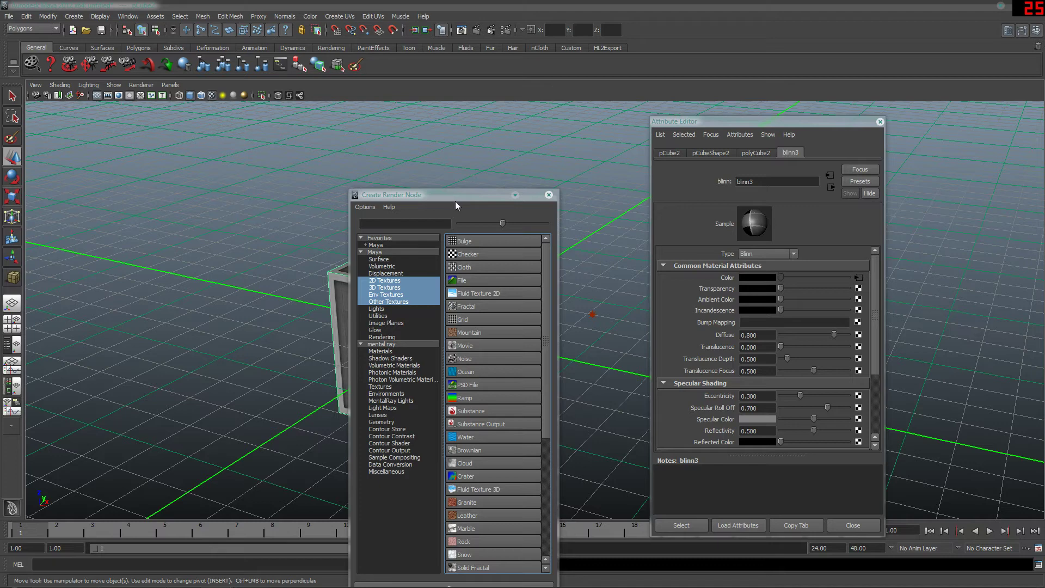
click(460, 279)
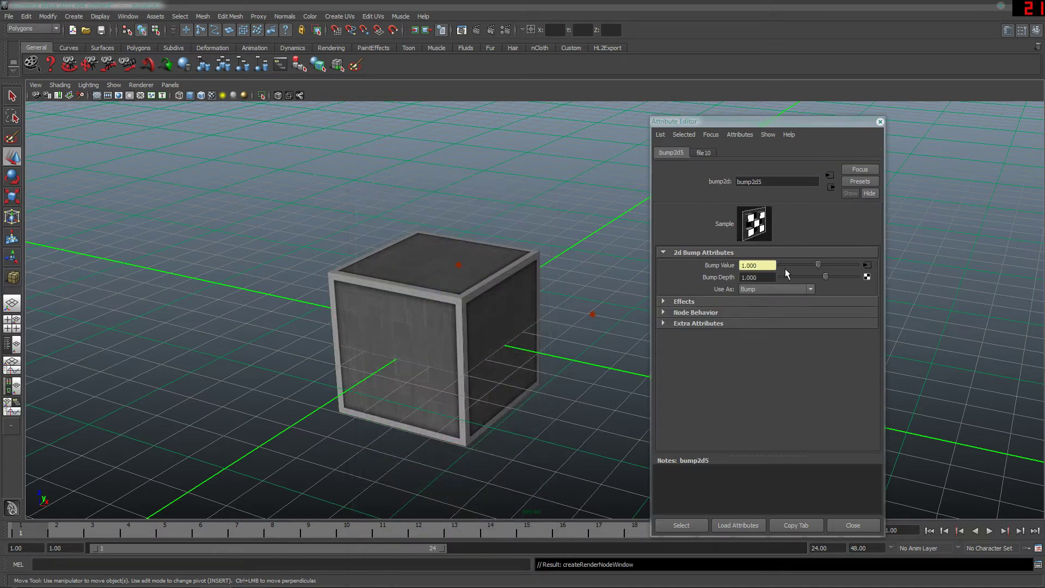
Set the bump node's Bump Depth to 0.3 and deselect the cube
click(754, 278)
right_click(468, 370)
click(694, 284)
key(BackSpace)
key(BackSpace)
key(BackSpace)
key(BackSpace)
key(BackSpace)
text(0.3)
click(551, 269)
Load the bump image into the File texture connected to the new cube's Blinn Bump Mapping
scroll(299, 322, down, 5)
scroll(574, 289, up, 2)
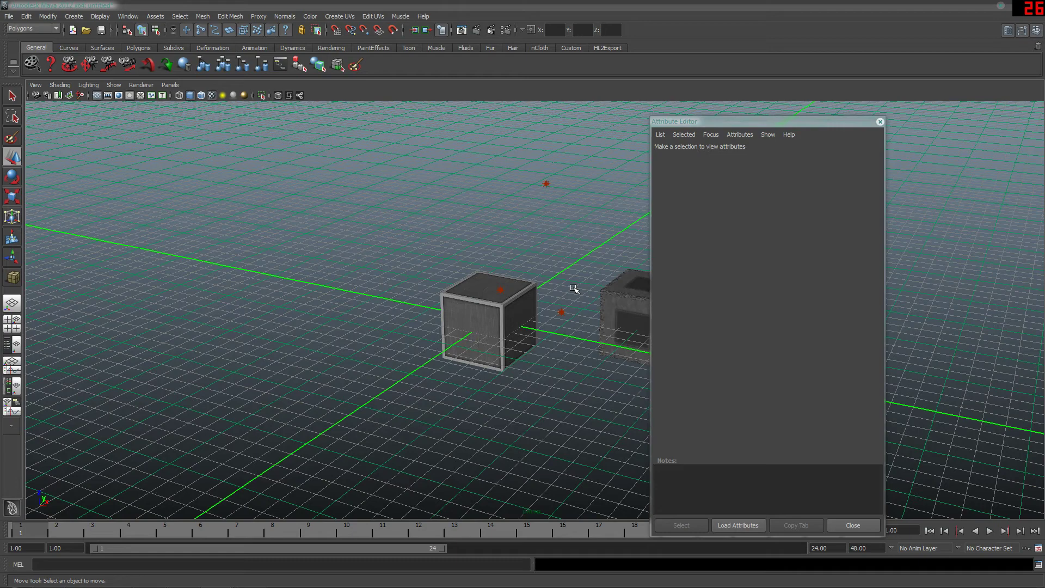
scroll(544, 288, up, 3)
click(497, 297)
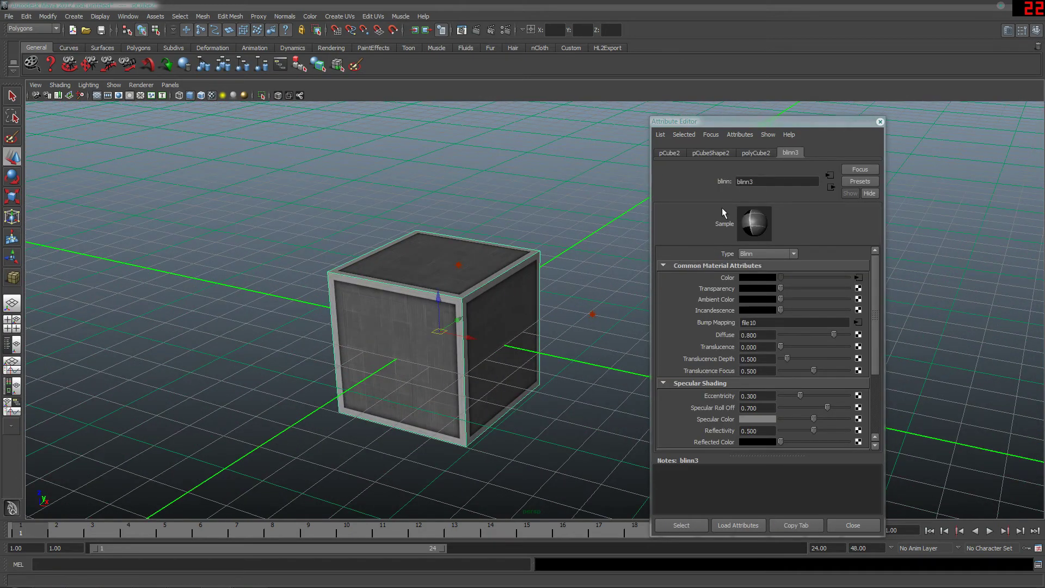
right_click(720, 322)
click(754, 331)
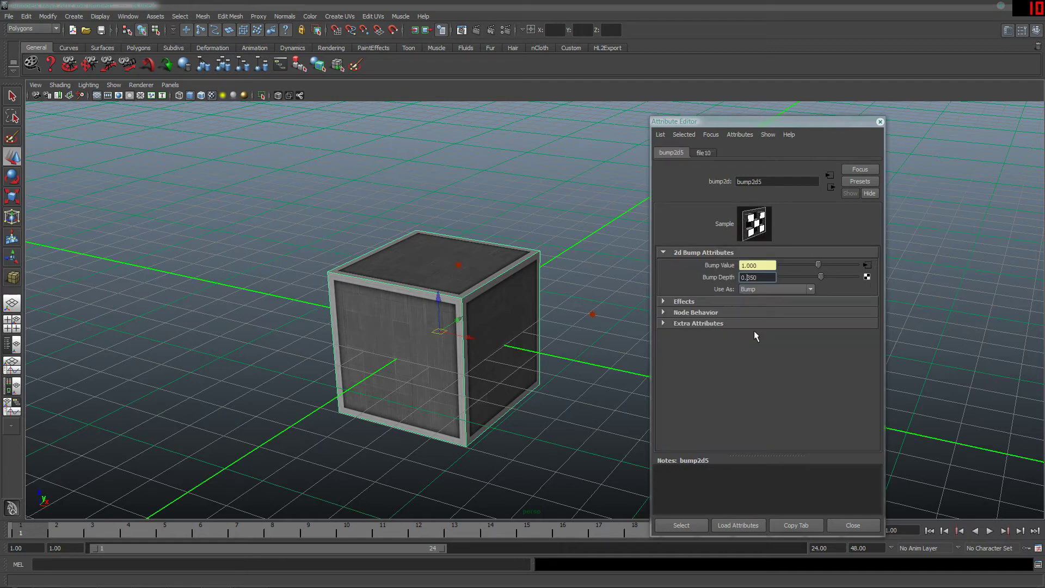
click(704, 154)
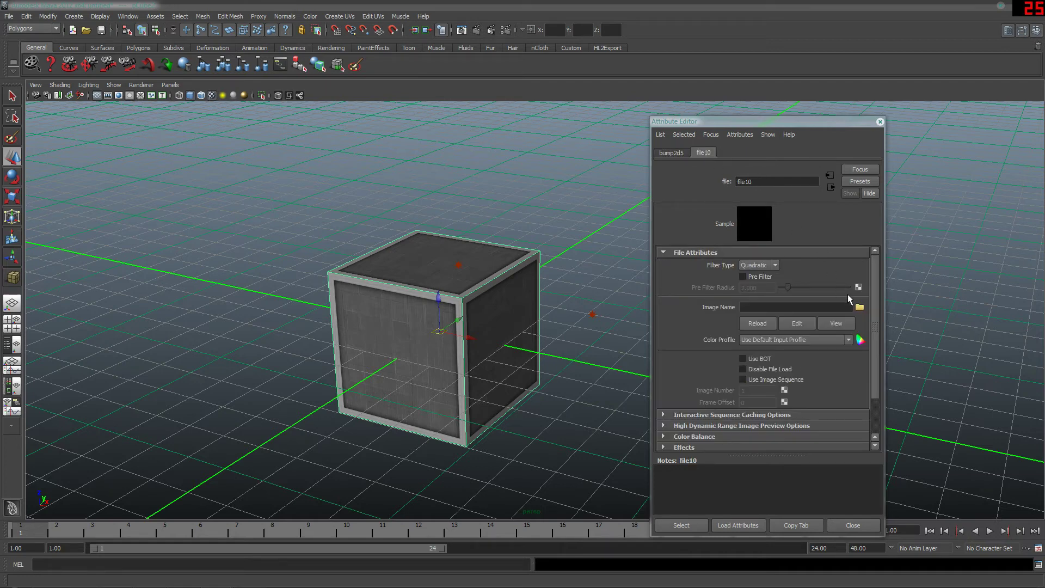
click(860, 307)
double_click(348, 179)
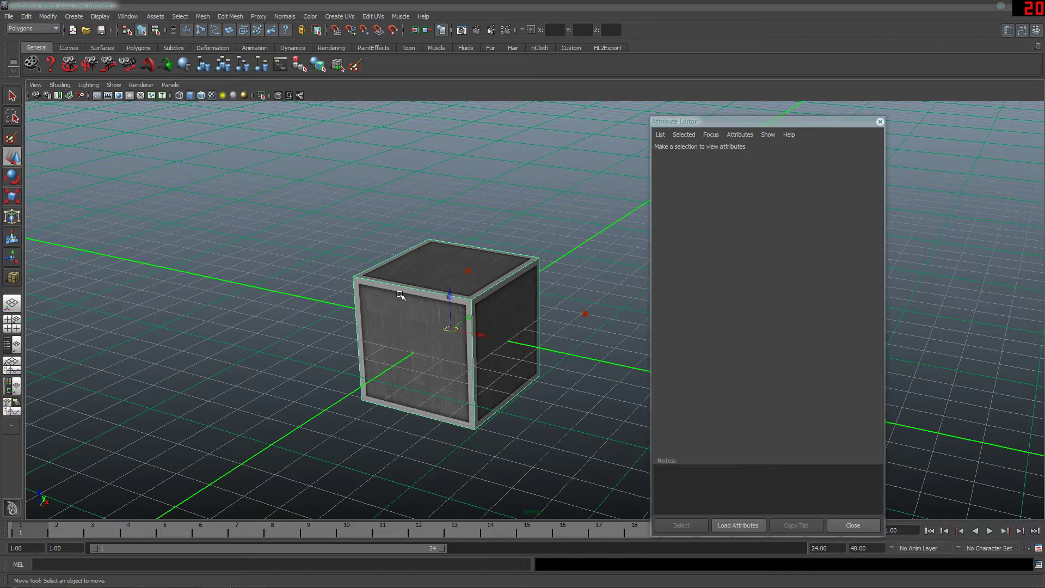
Assign the existing blinn1 material to the other cube, deselect it and close the Attribute Editor
click(602, 315)
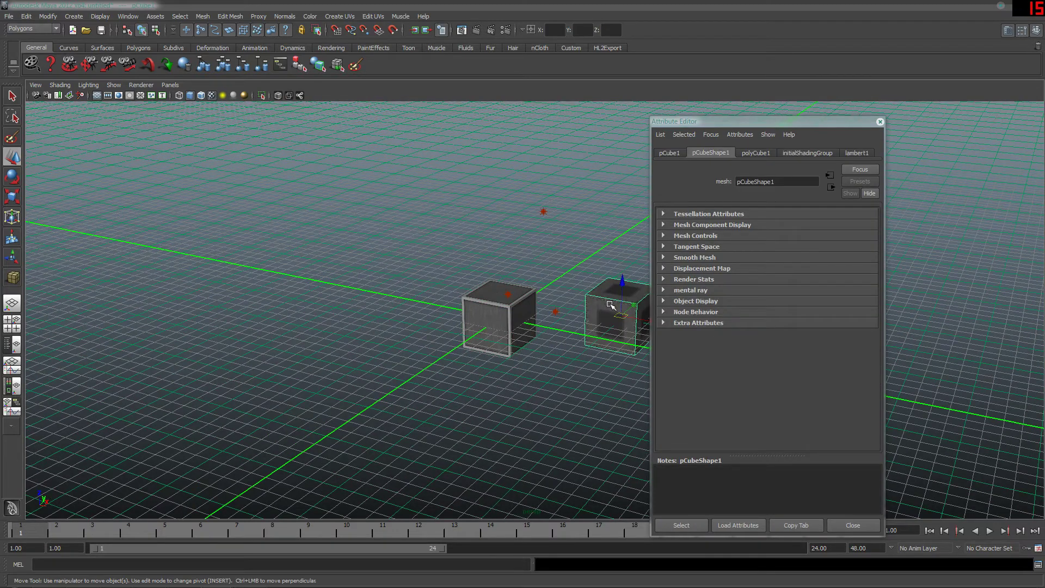
right_click(610, 304)
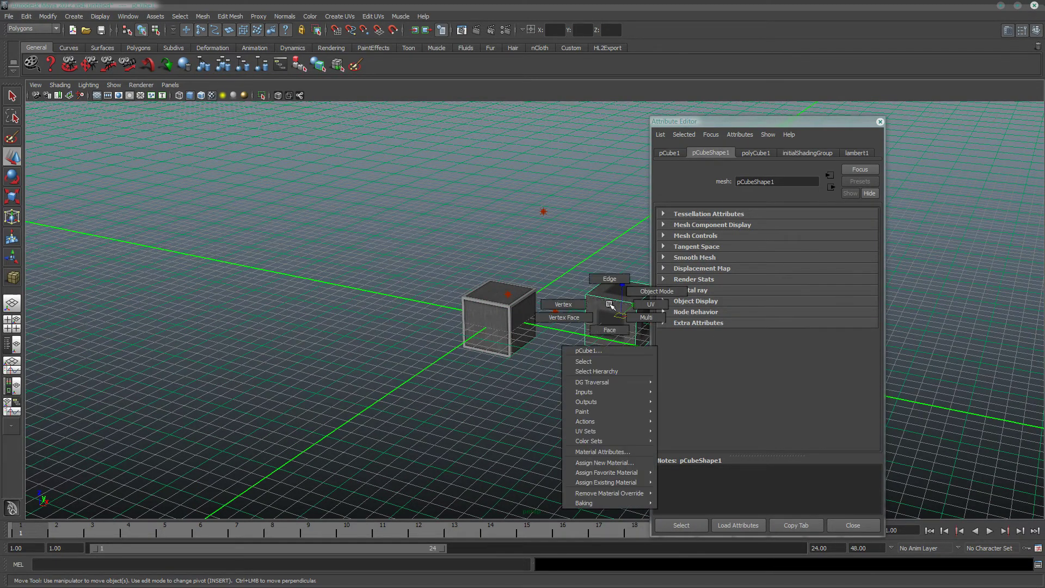
right_click(601, 335)
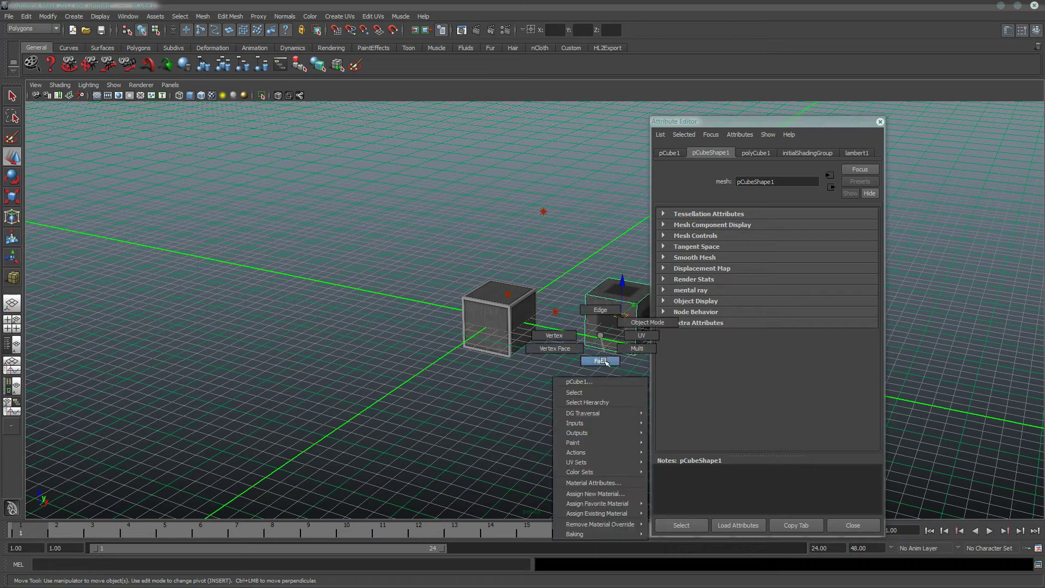
mouse_move(627, 510)
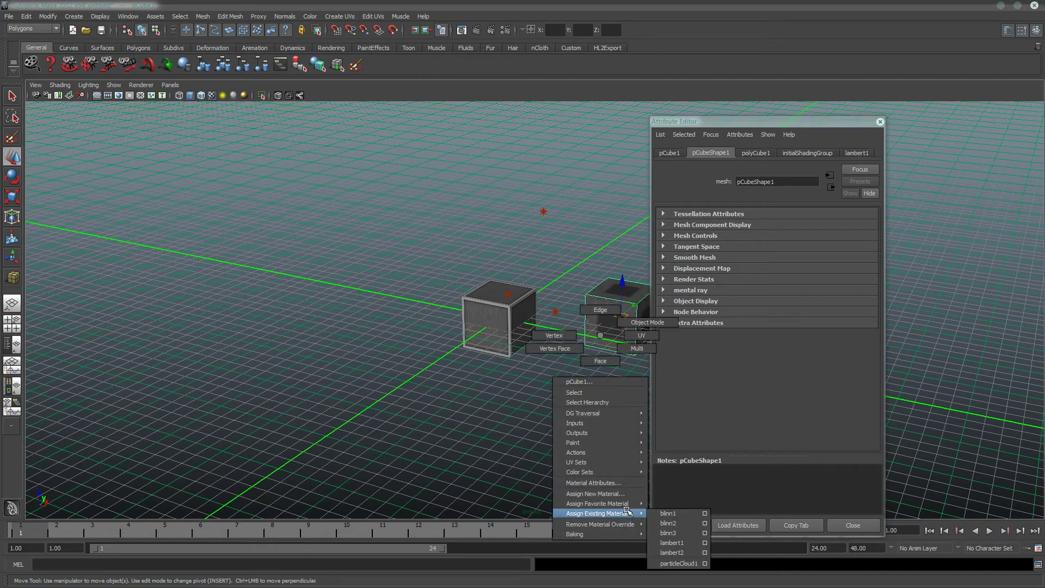
click(679, 514)
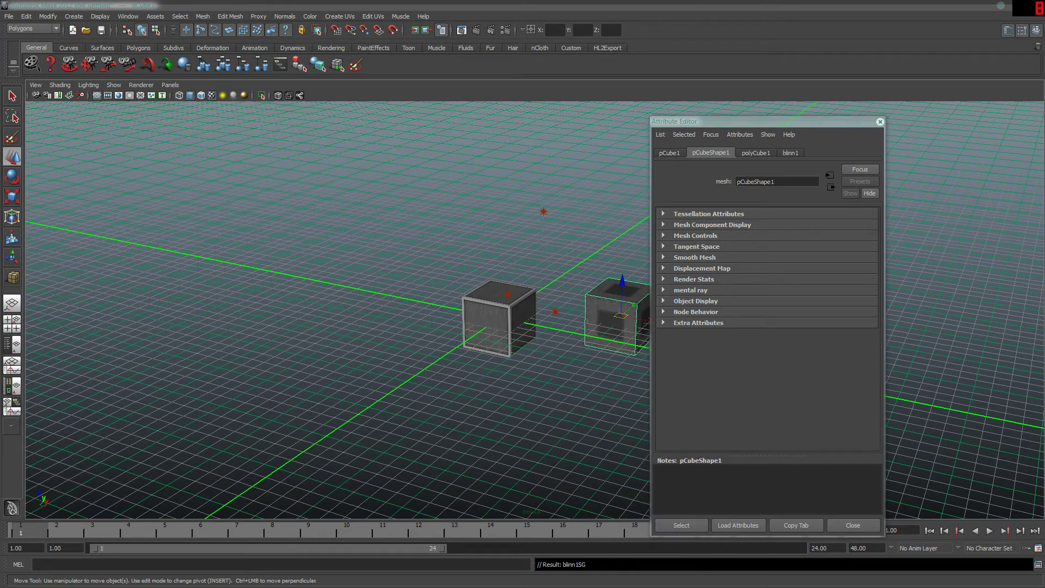
click(594, 265)
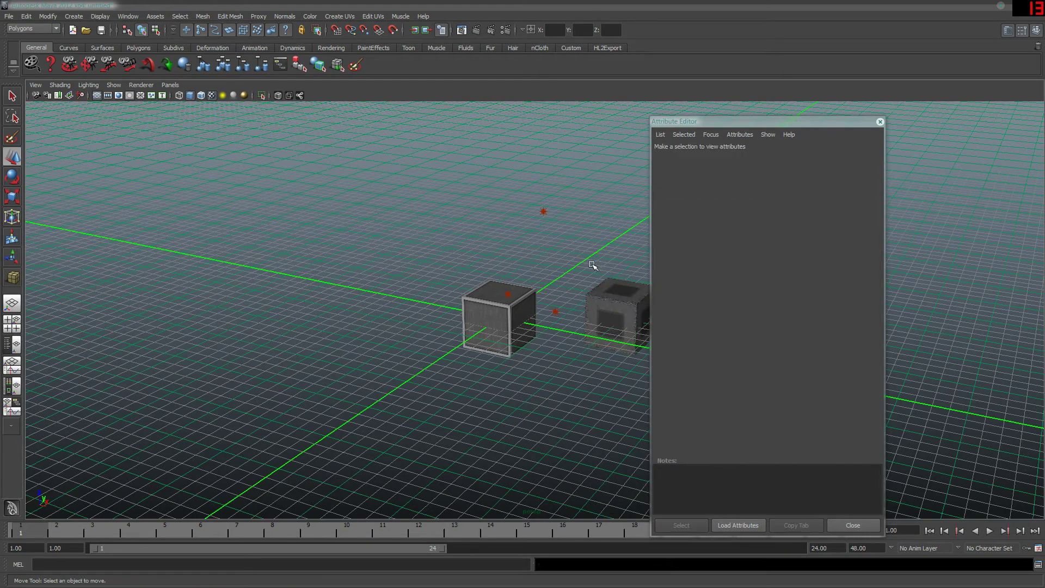
click(880, 122)
scroll(669, 266, up, 6)
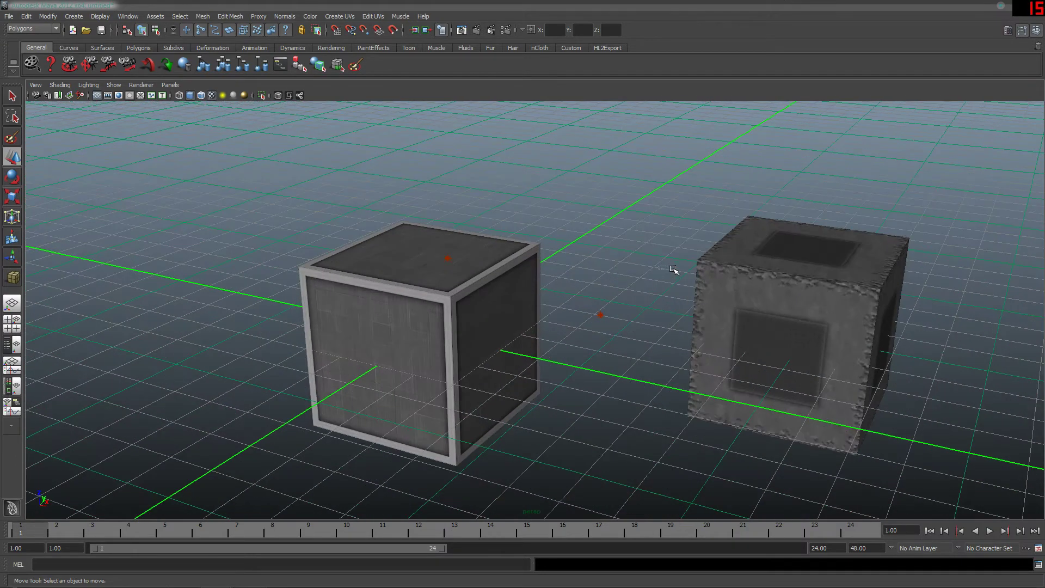
scroll(670, 280, up, 2)
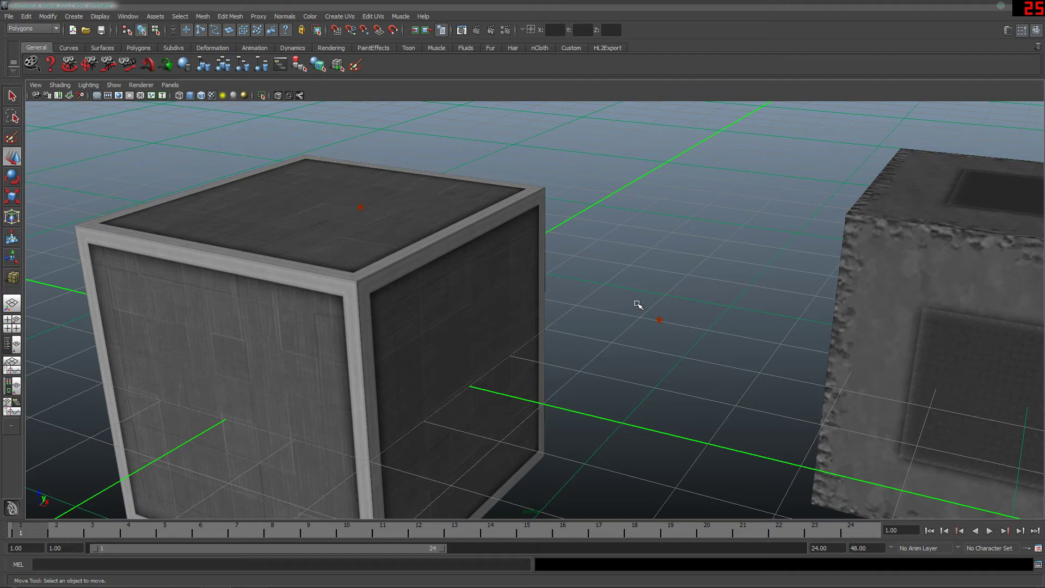
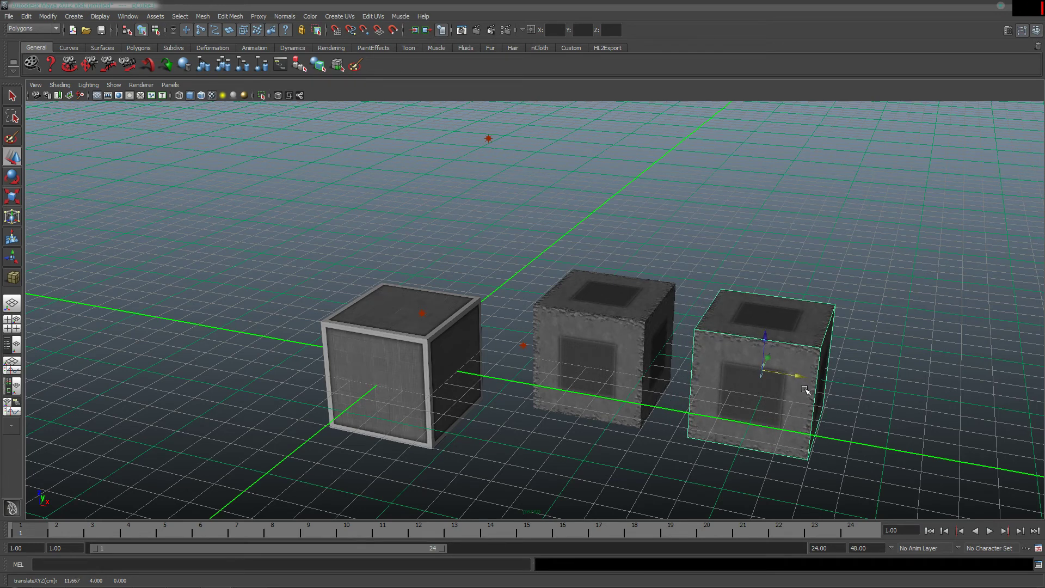
Move the duplicated third cube along X with grid snapping to 12
key(x)
drag(801, 378, 777, 373)
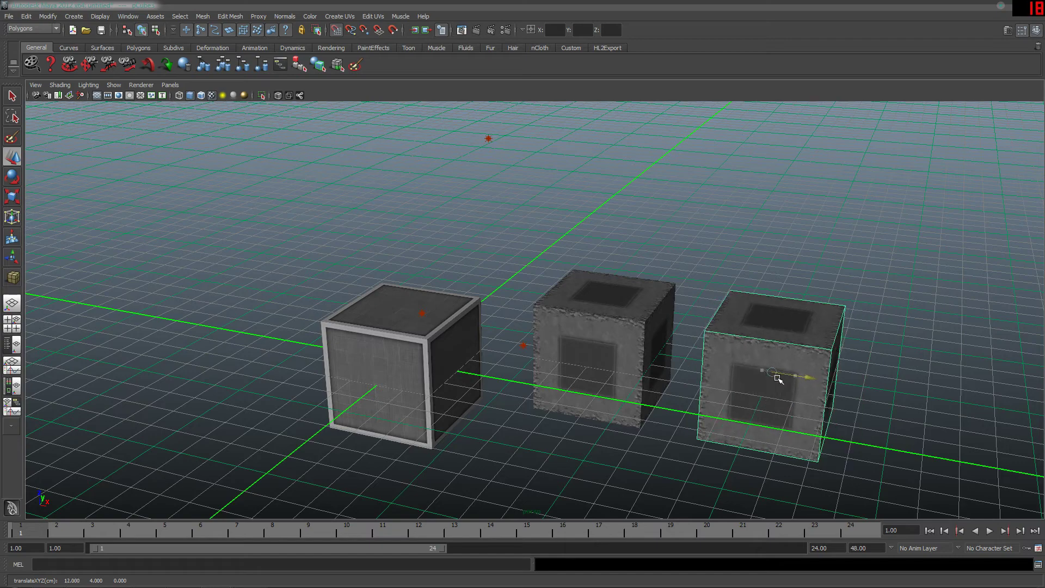
alt+right_drag(772, 373, 656, 345)
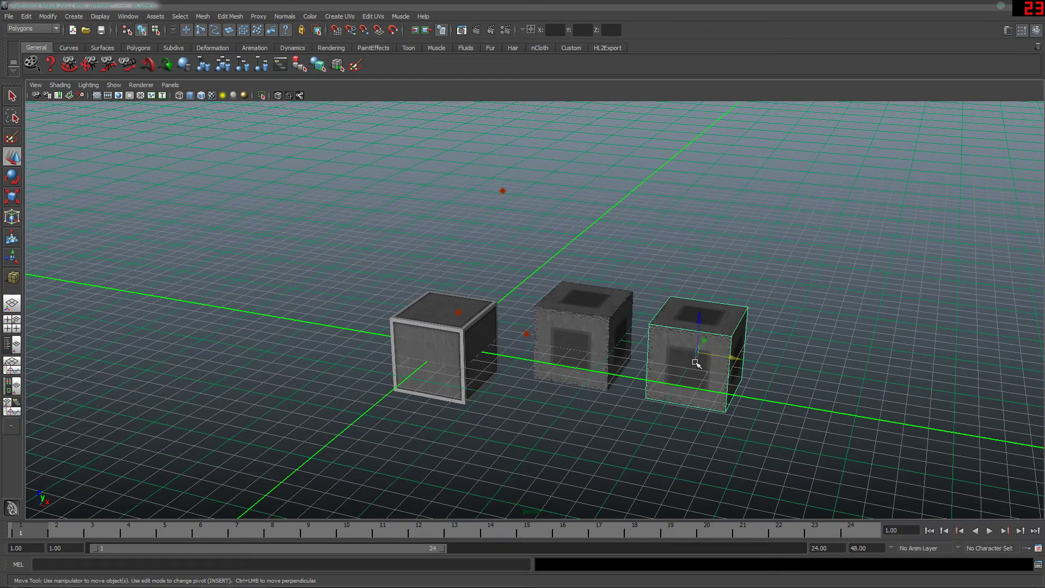
Move the third cube's rotation pivot along X with grid snapping to 6, in line with the middle cube
key(e)
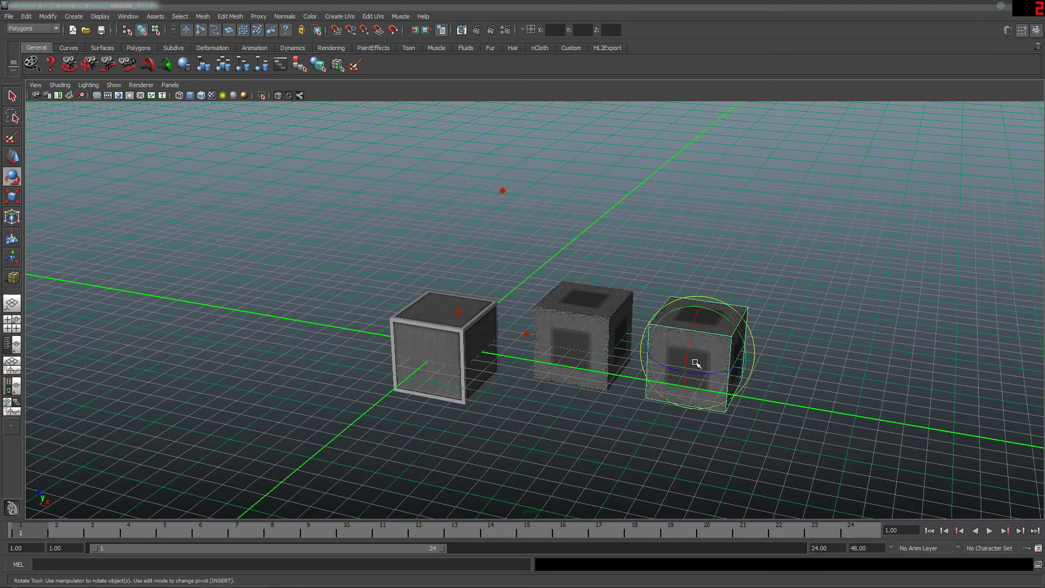
key(Insert)
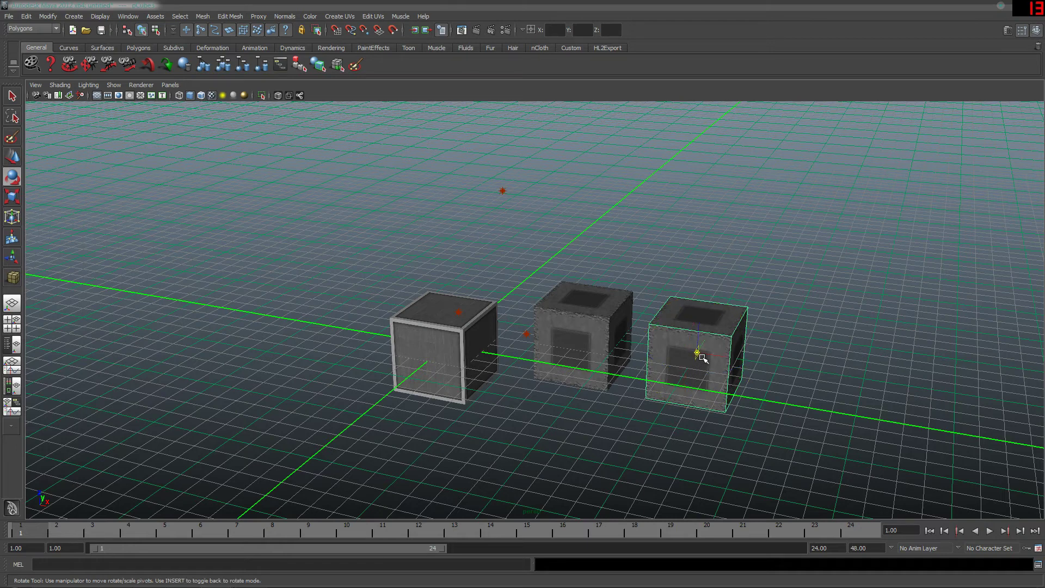
key(x)
drag(722, 357, 562, 366)
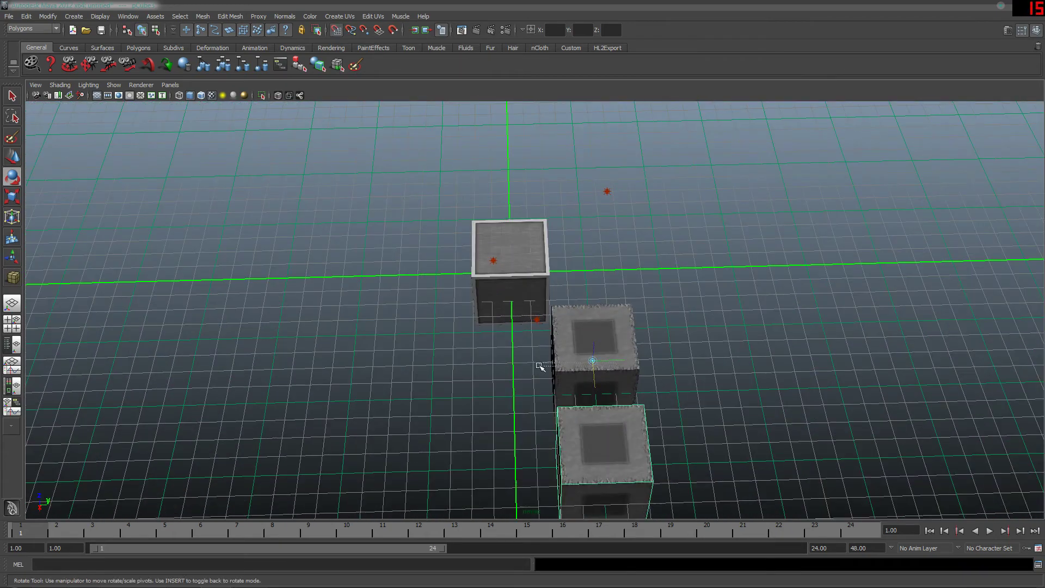
key(ctrl+z)
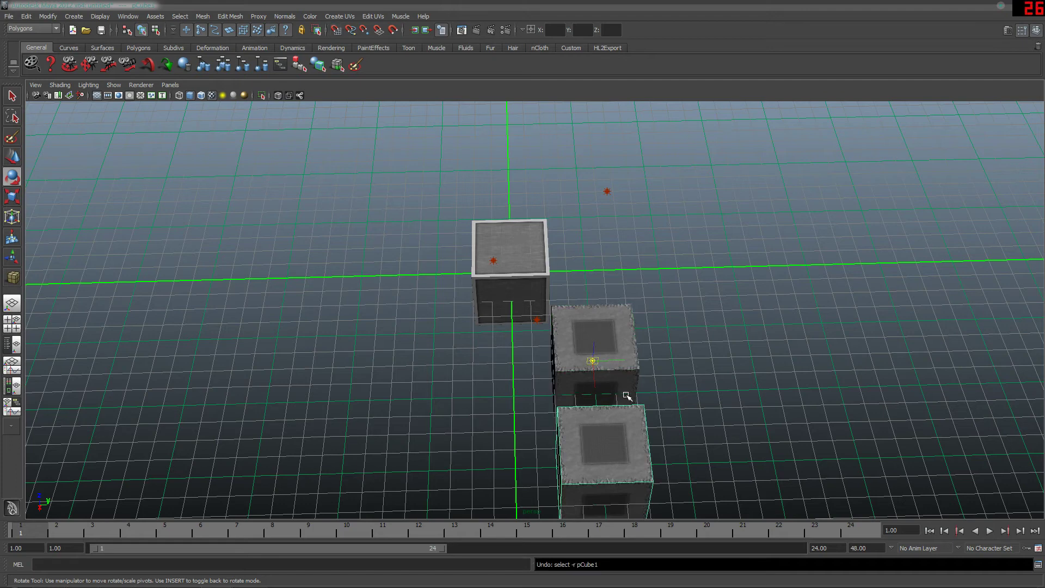
Move the third cube's pivot along Y with grid snapping to -2 and finish the pivot editing
key(x)
drag(613, 361, 438, 384)
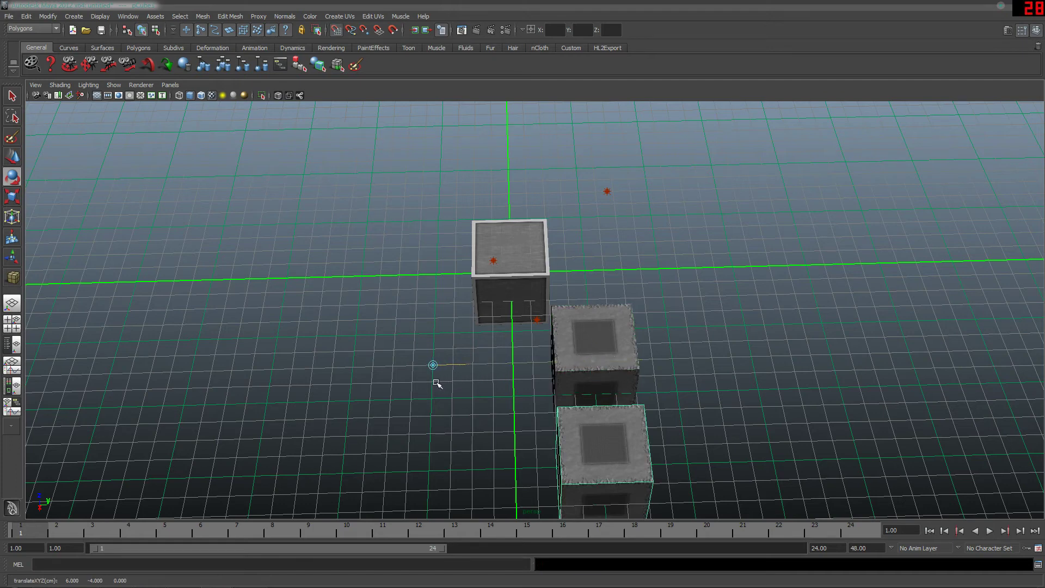
alt+drag(435, 384, 475, 439)
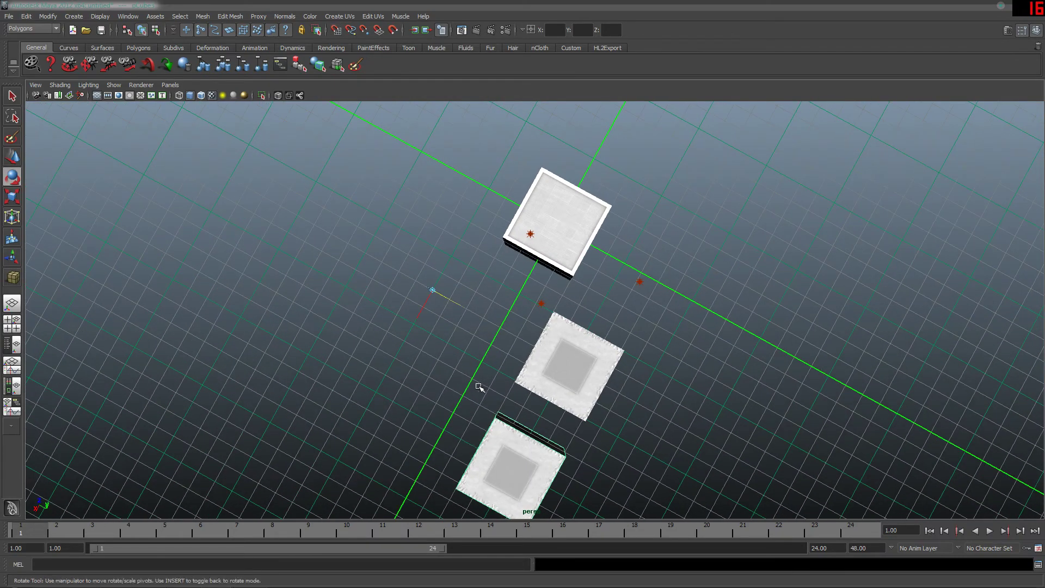
drag(451, 300, 467, 312)
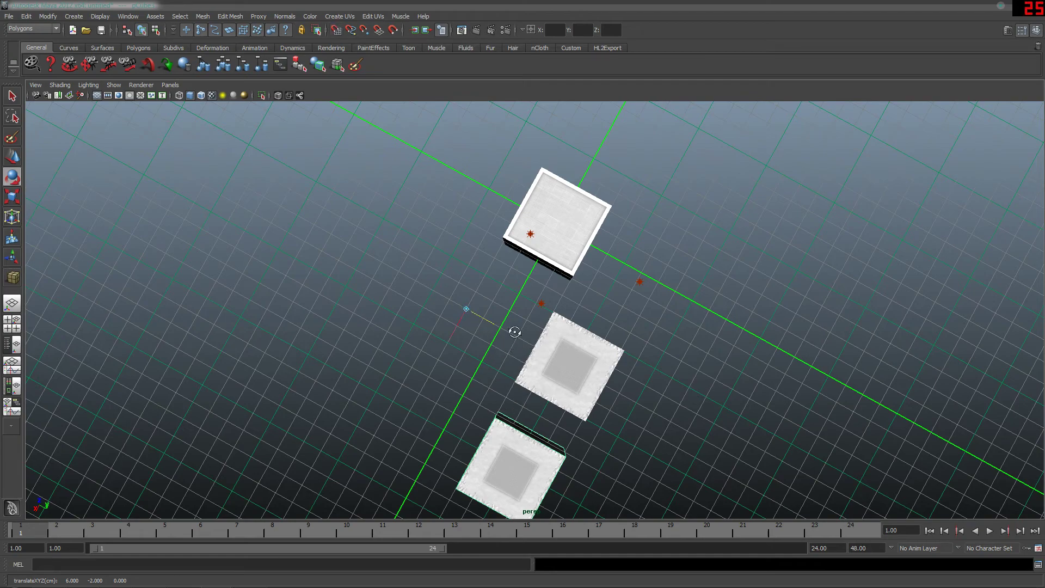
alt+drag(514, 329, 630, 301)
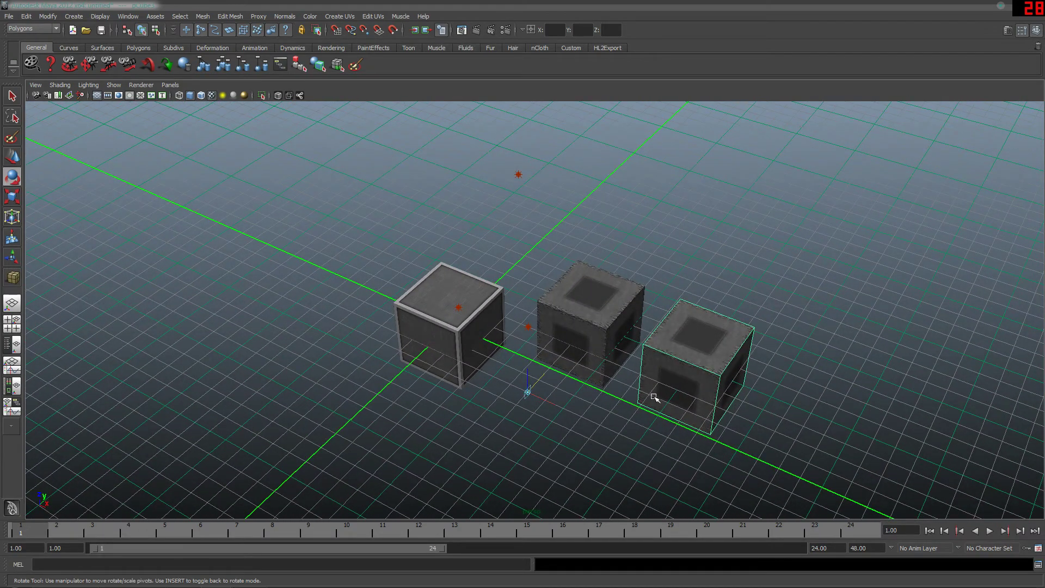
key(Insert)
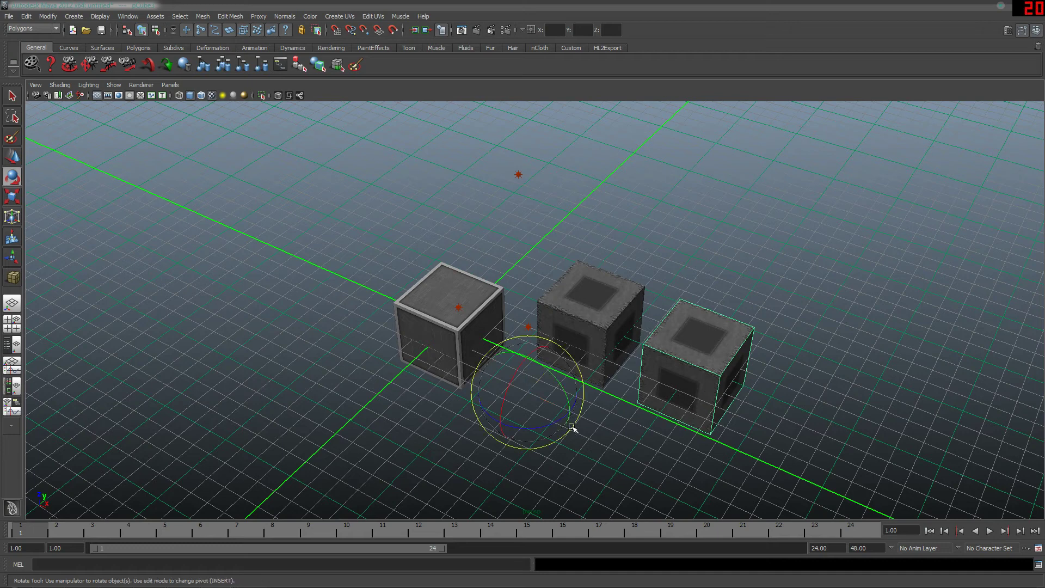
Rotate the third cube -15 degrees about Z around its offset pivot, and center the pivot back on the cube
drag(548, 423, 539, 426)
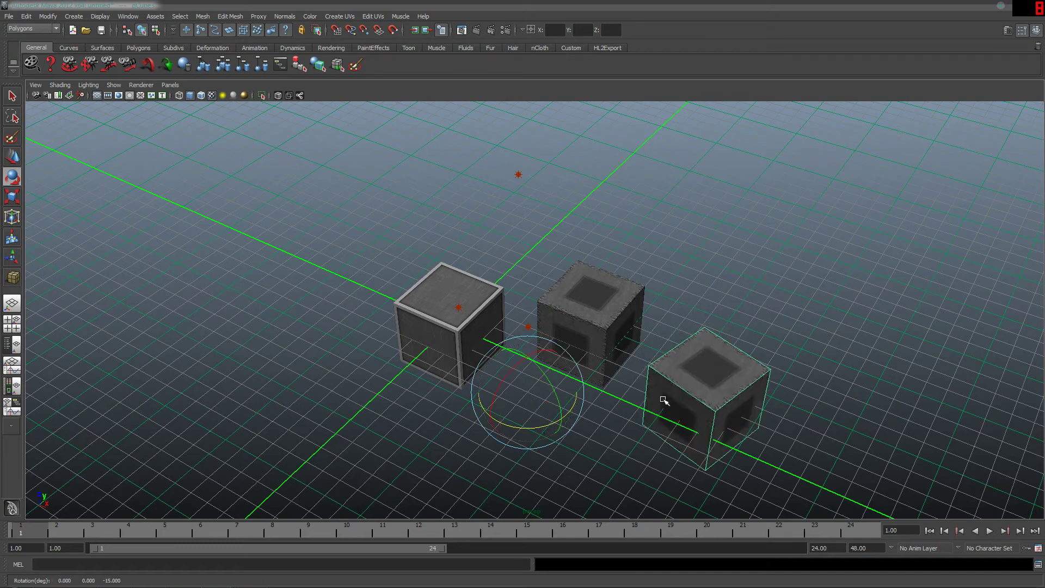
key(Insert)
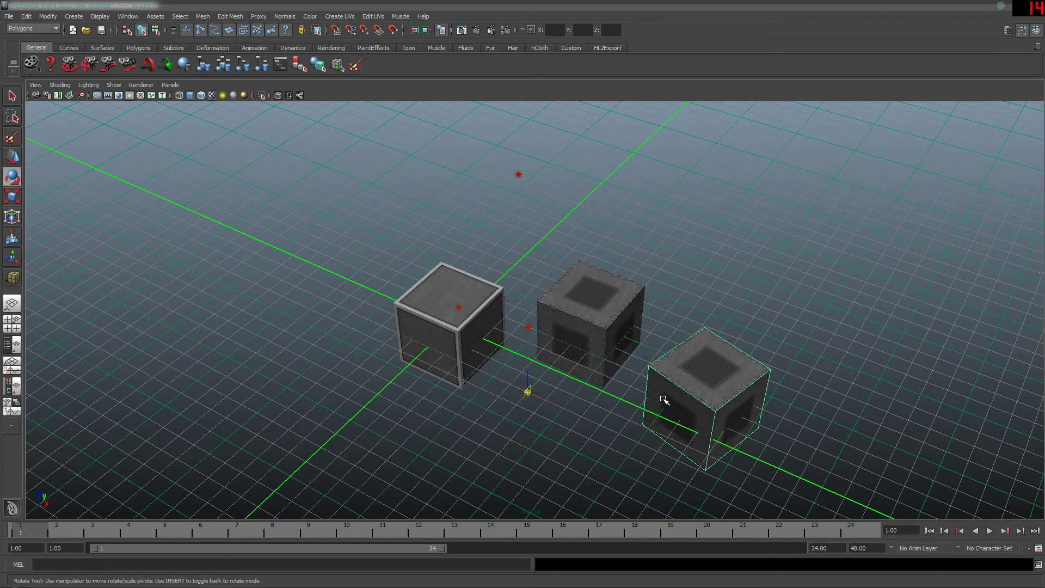
click(48, 16)
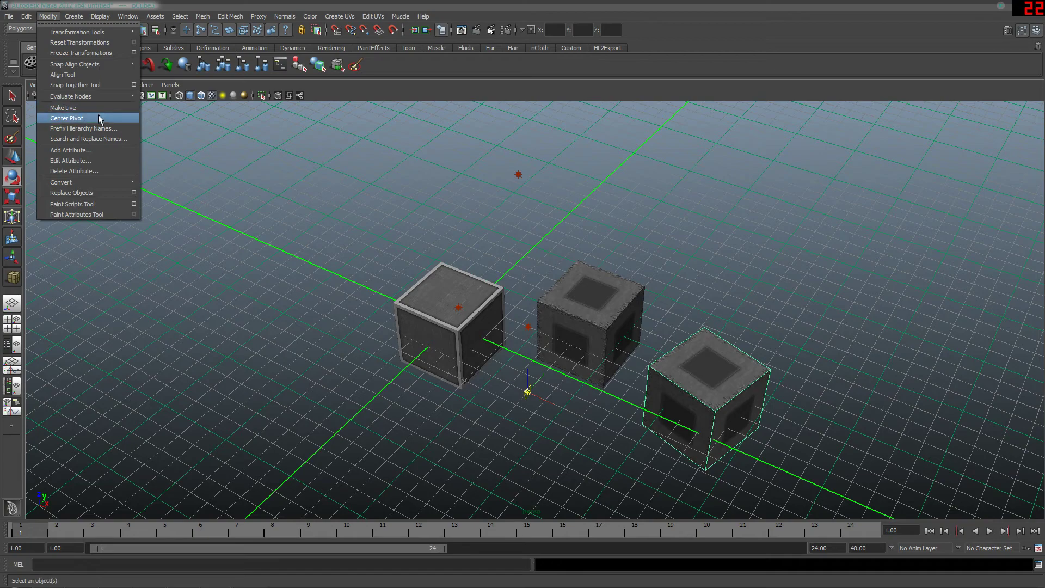
click(66, 118)
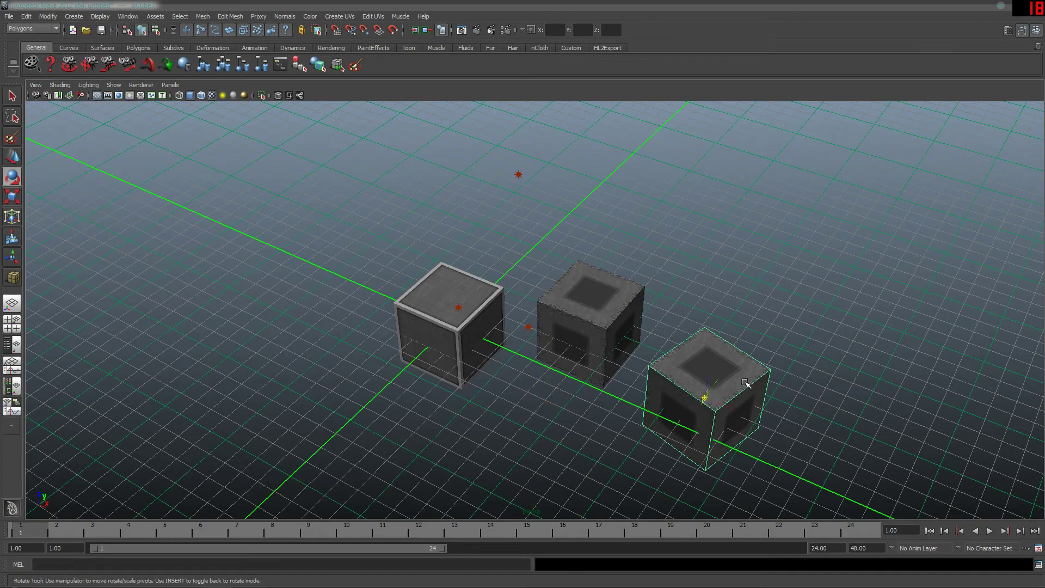
key(Insert)
Scale the third cube down uniformly with the Scale tool
key(r)
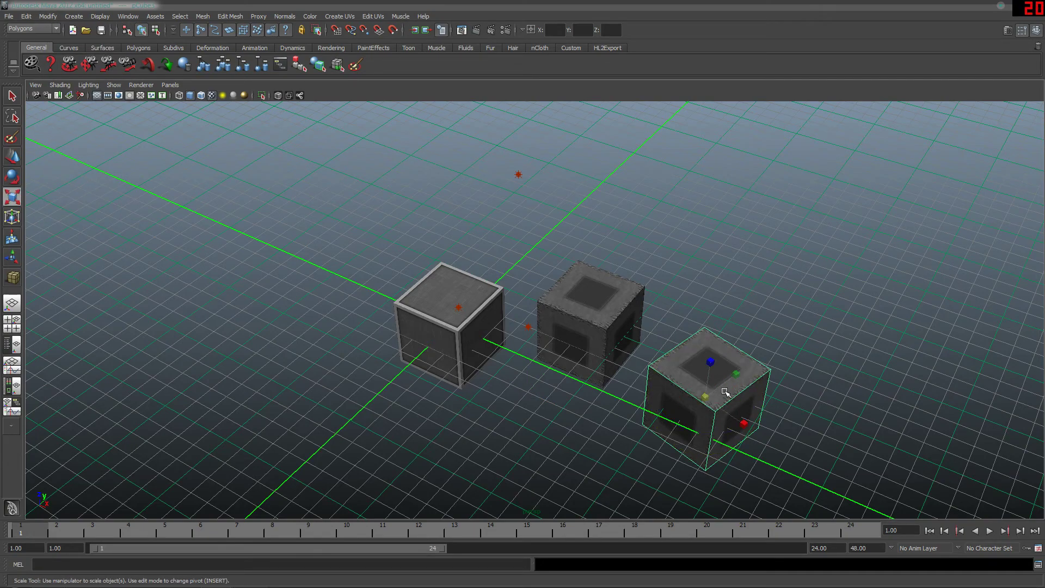
alt+drag(733, 406, 667, 381)
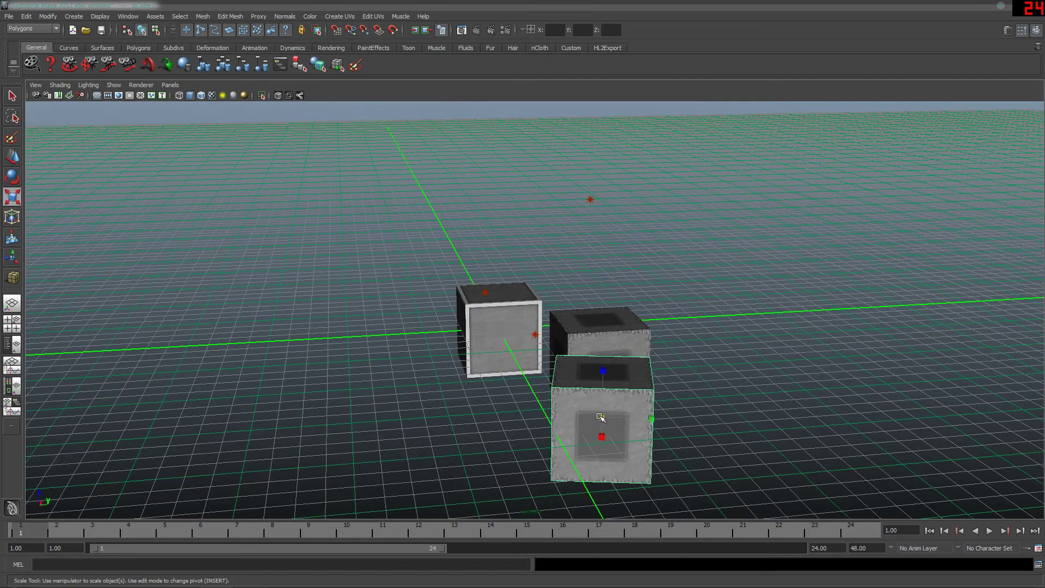
drag(602, 417, 782, 334)
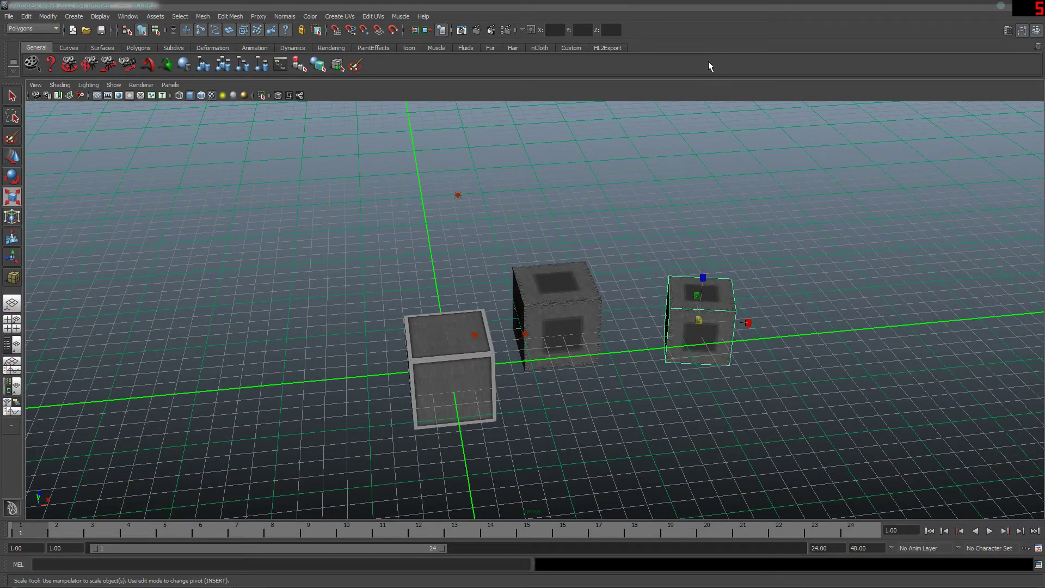
Switch to the Select tool and frame all objects of the scene in the perspective view
scroll(589, 307, down, 10)
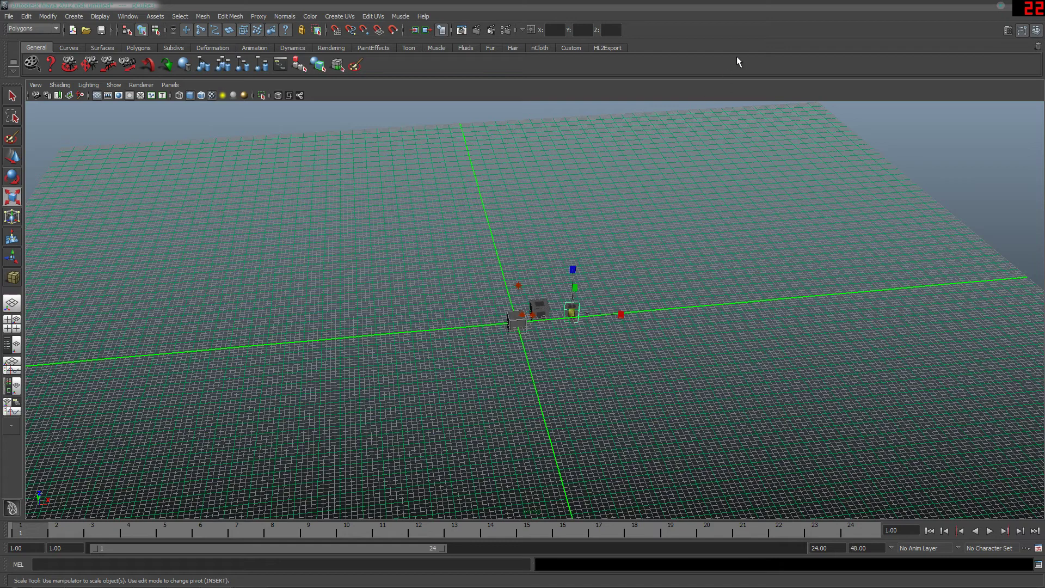
key(q)
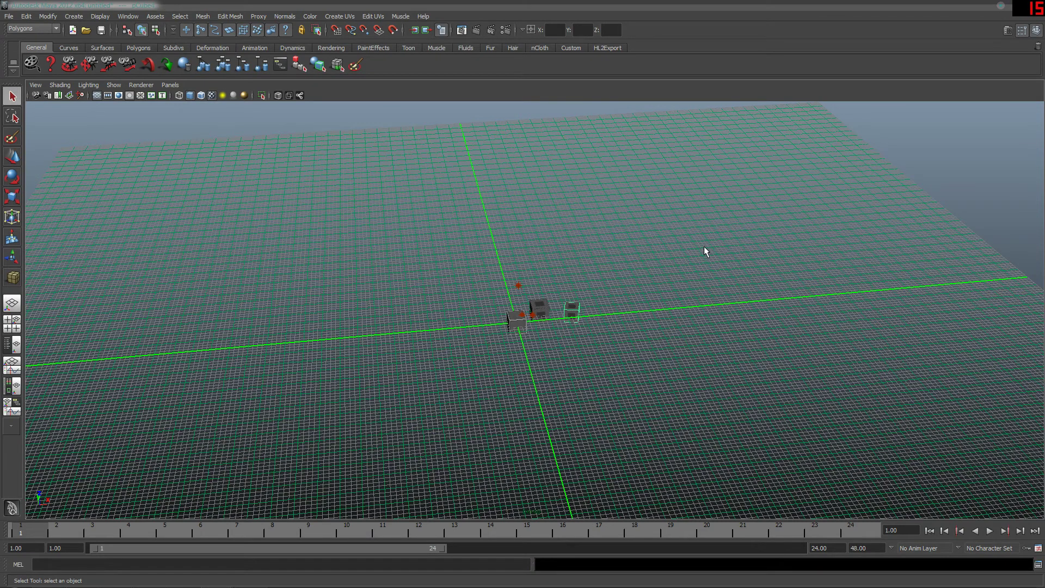
key(ctrl+z)
key(a)
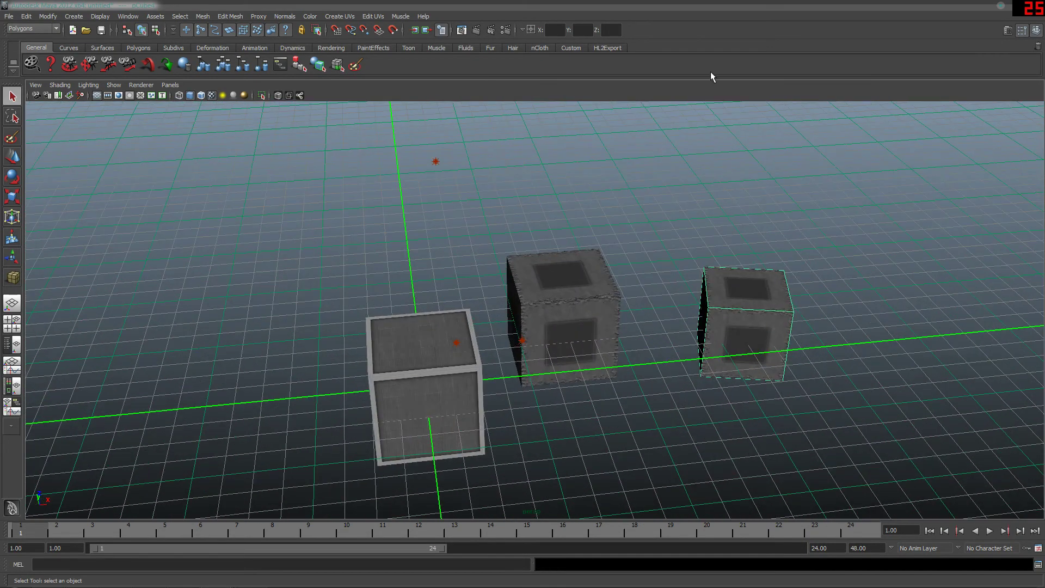
Undo the last duplication of the third cube
click(75, 17)
mouse_move(59, 21)
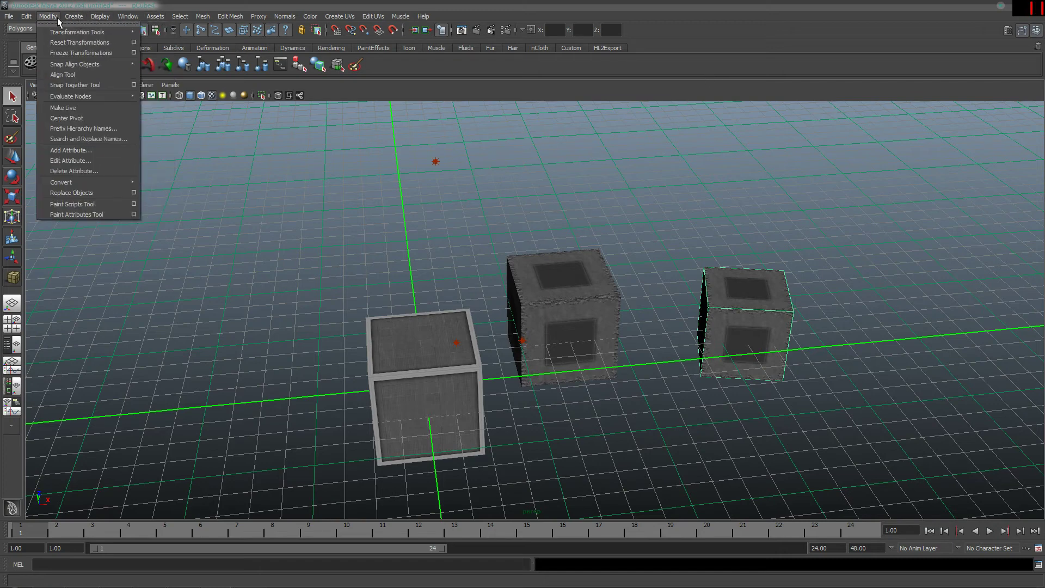
mouse_move(121, 20)
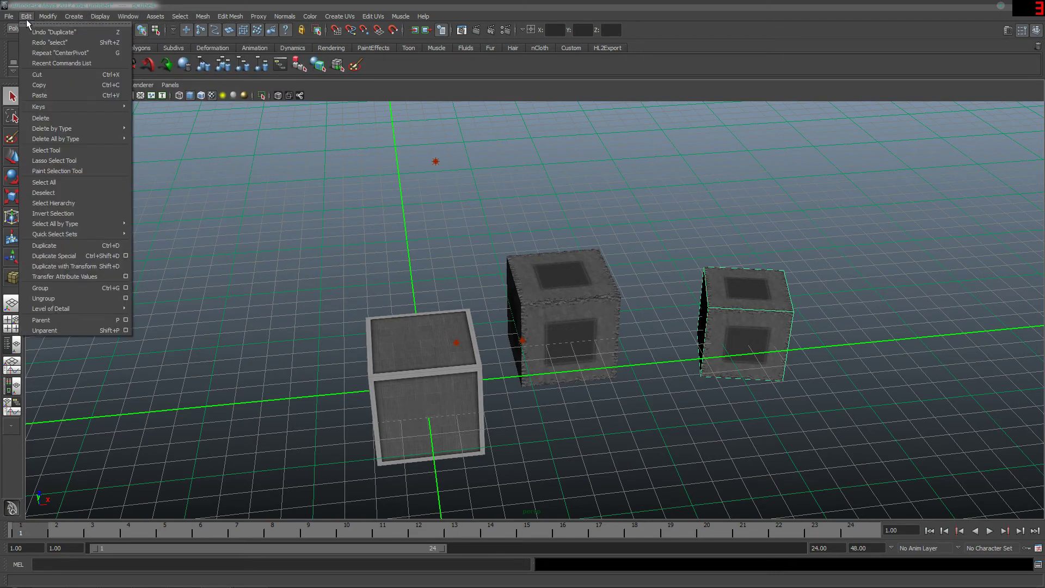
click(31, 33)
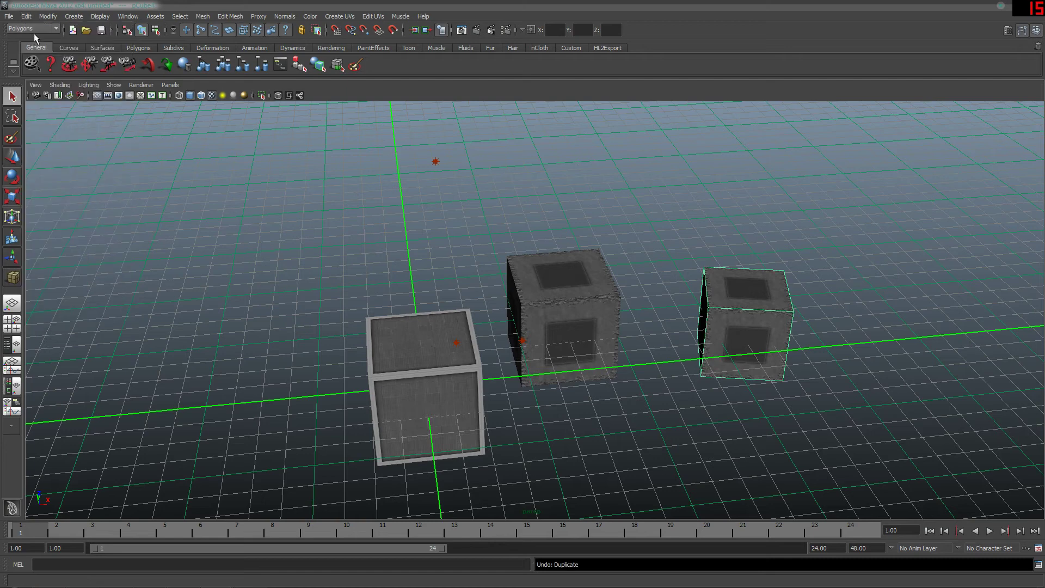
click(44, 16)
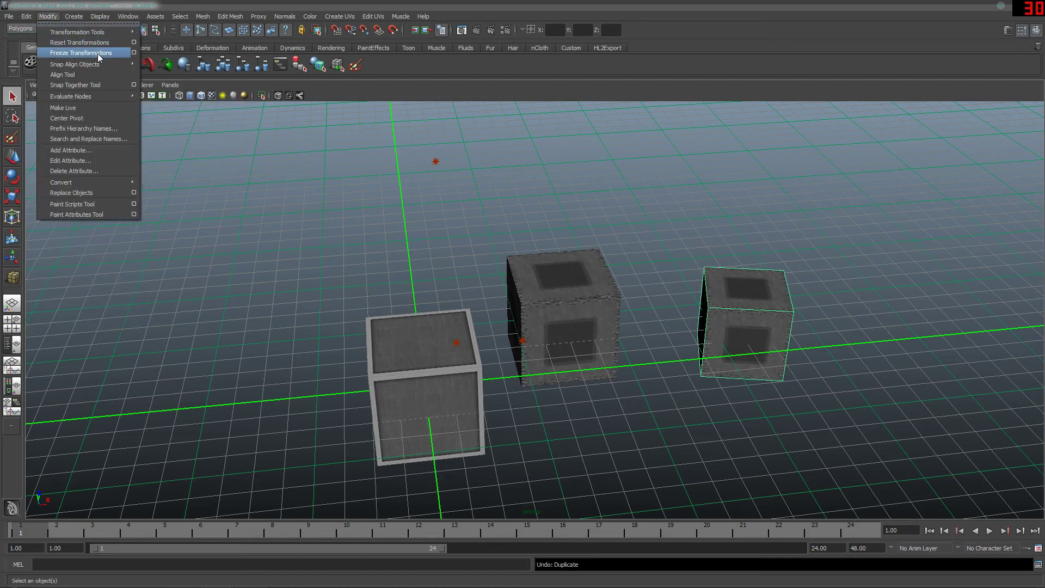
mouse_move(67, 17)
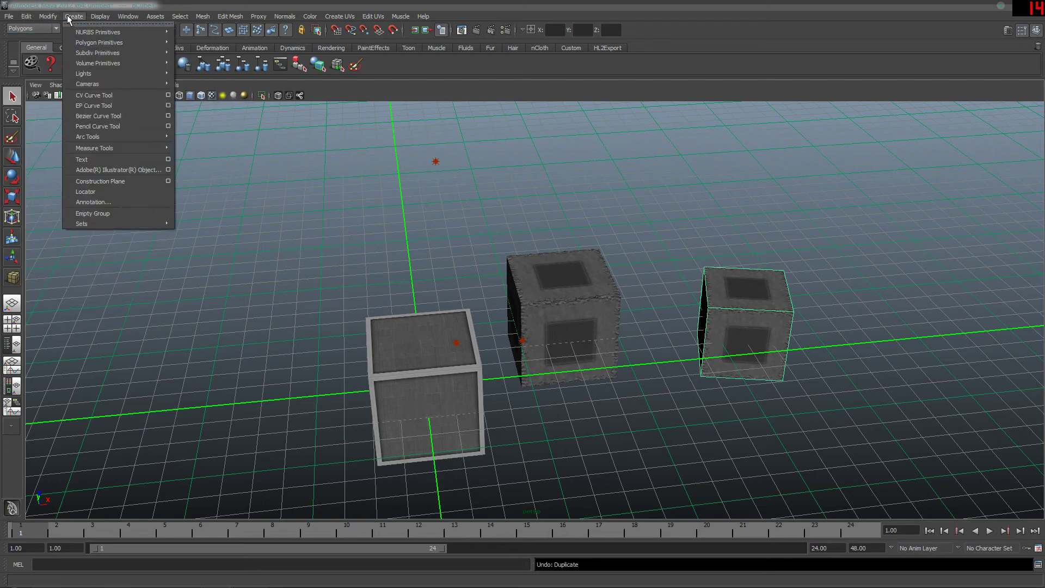
mouse_move(26, 24)
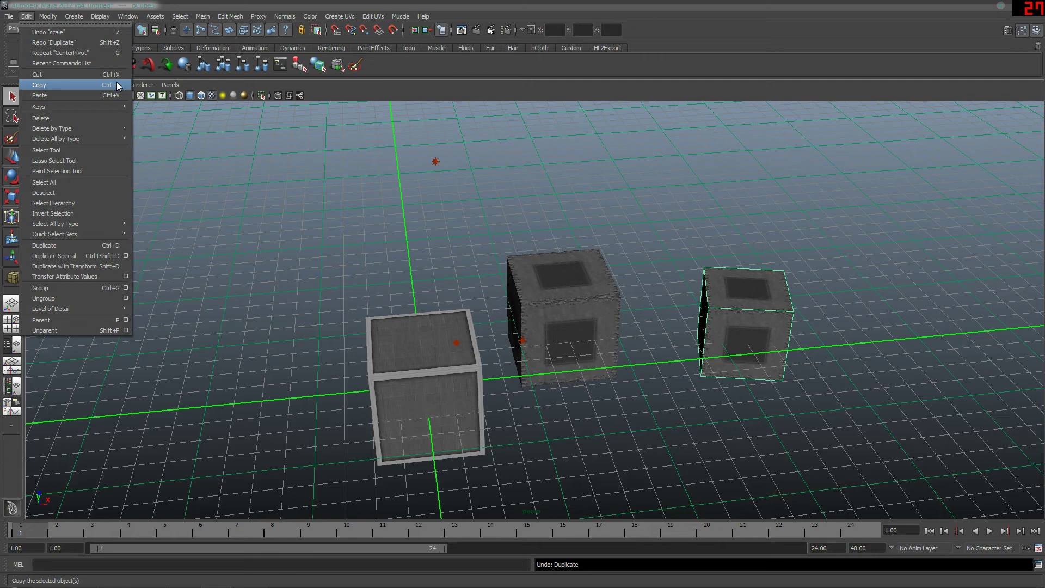
click(115, 258)
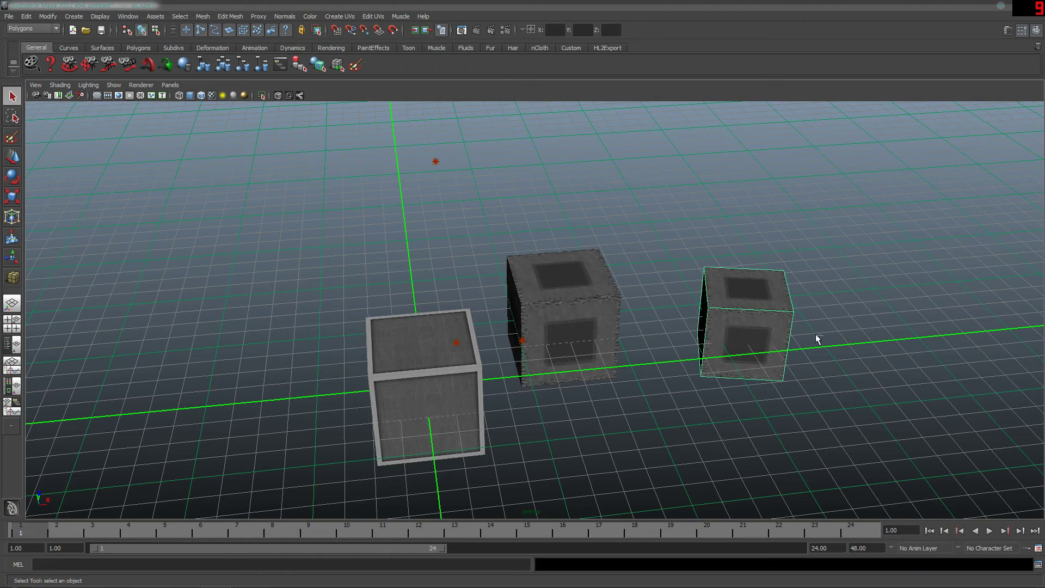
Move the smaller third cube behind the other two cubes so it sits in the gap between them
scroll(814, 341, down, 3)
scroll(699, 340, up, 6)
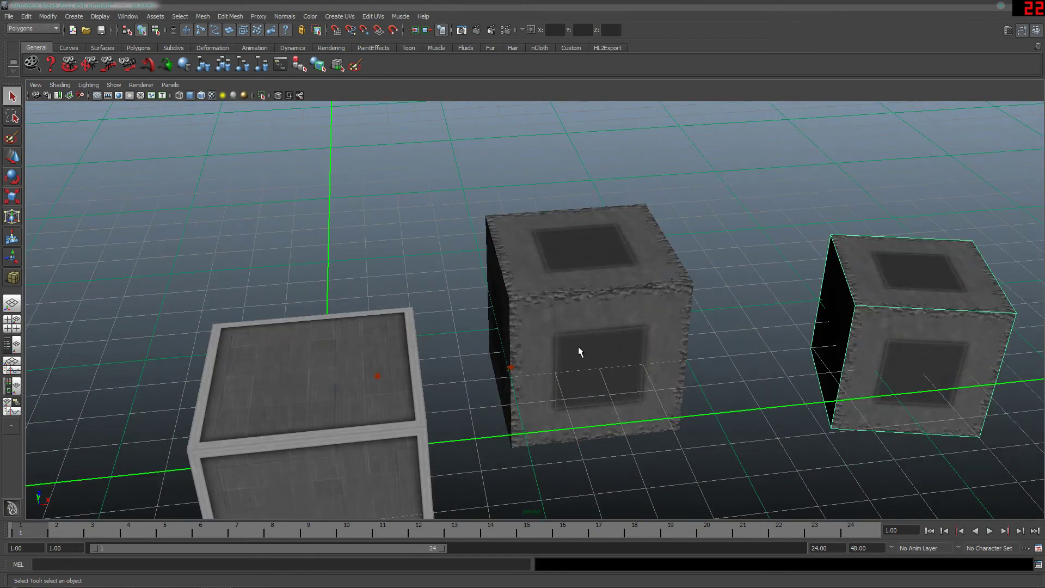
alt+drag(578, 348, 522, 327)
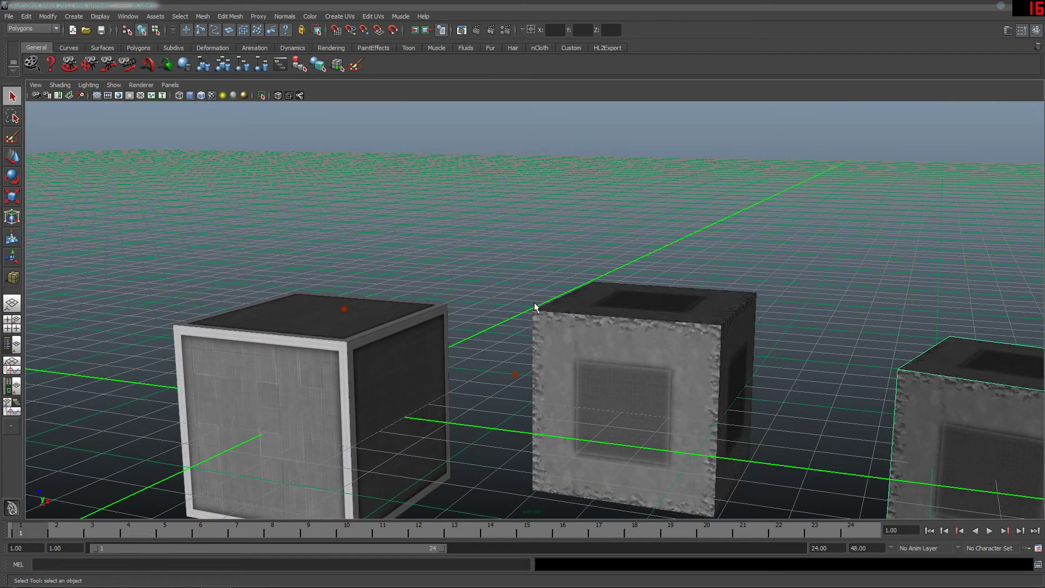
scroll(821, 374, down, 3)
key(w)
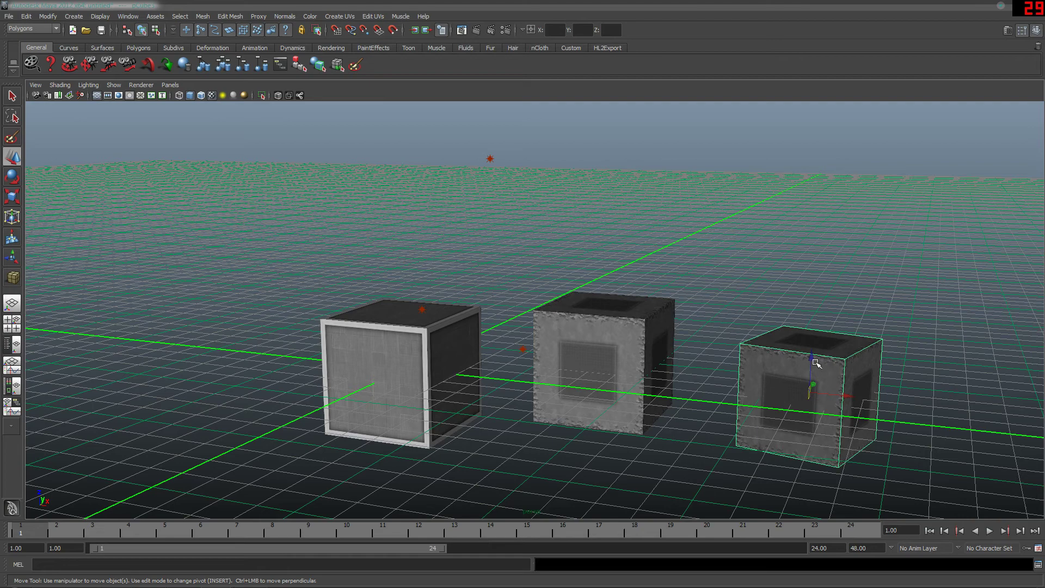
drag(816, 362, 517, 310)
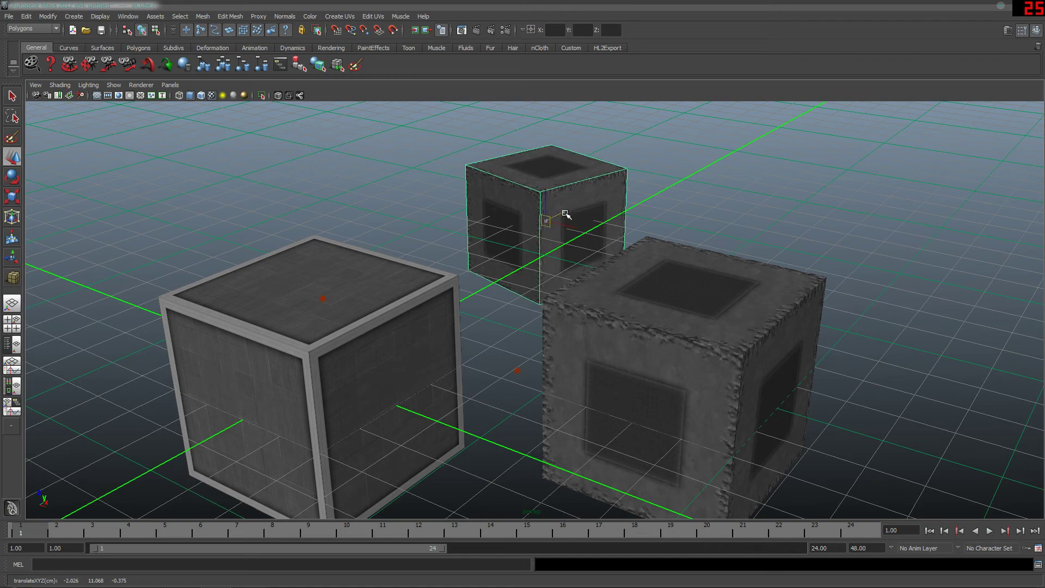
drag(564, 201, 511, 263)
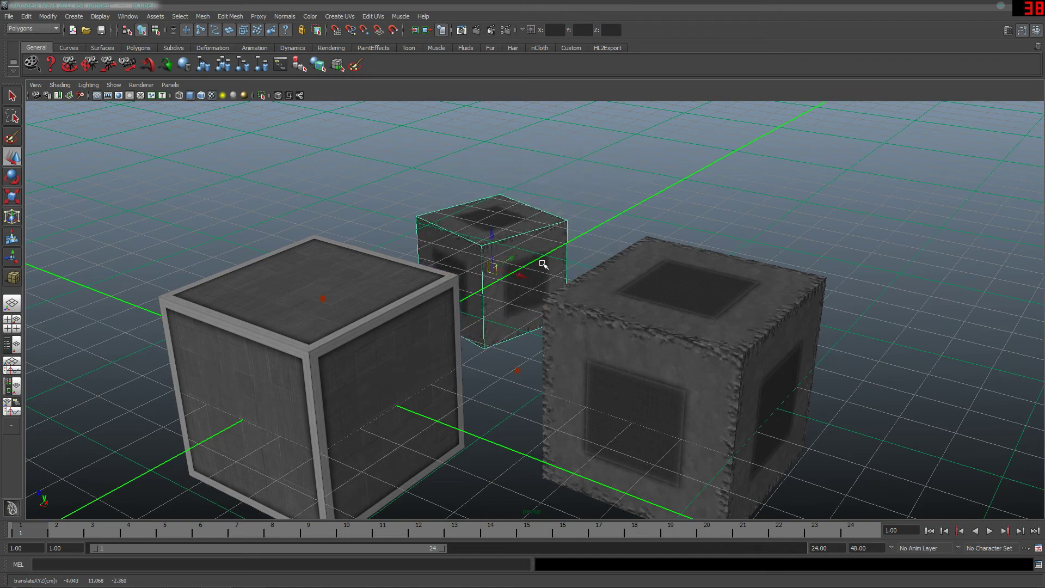
Rotate the small rear cube with the Rotate tool so it stands tilted on a corner, and deselect it
alt+drag(581, 258, 590, 285)
key(e)
click(635, 221)
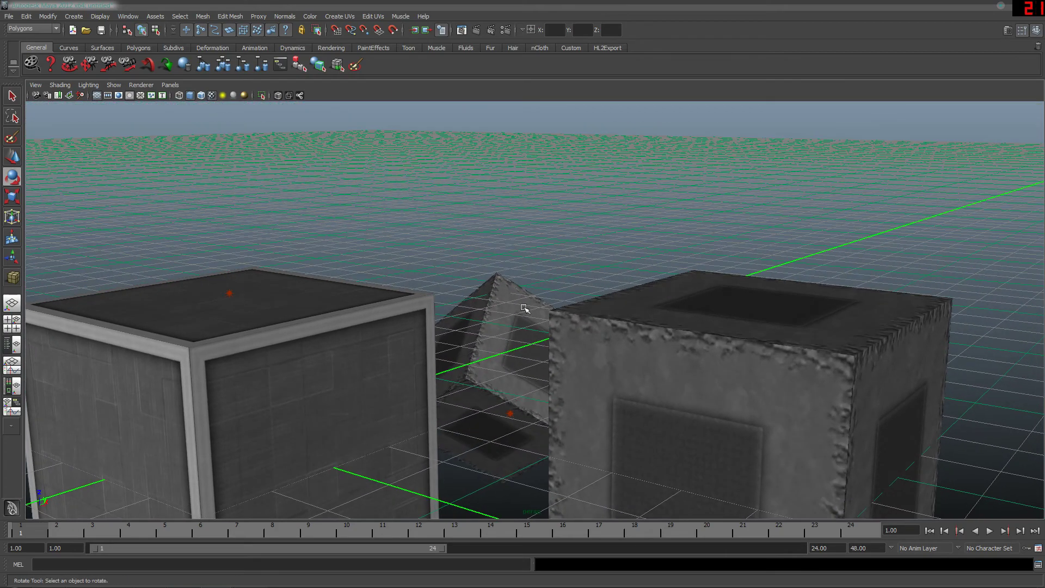
Duplicate the light-framed cube, tilt the copy and move it up so it floats above the original
click(410, 338)
scroll(410, 337, down, 2)
scroll(453, 349, down, 3)
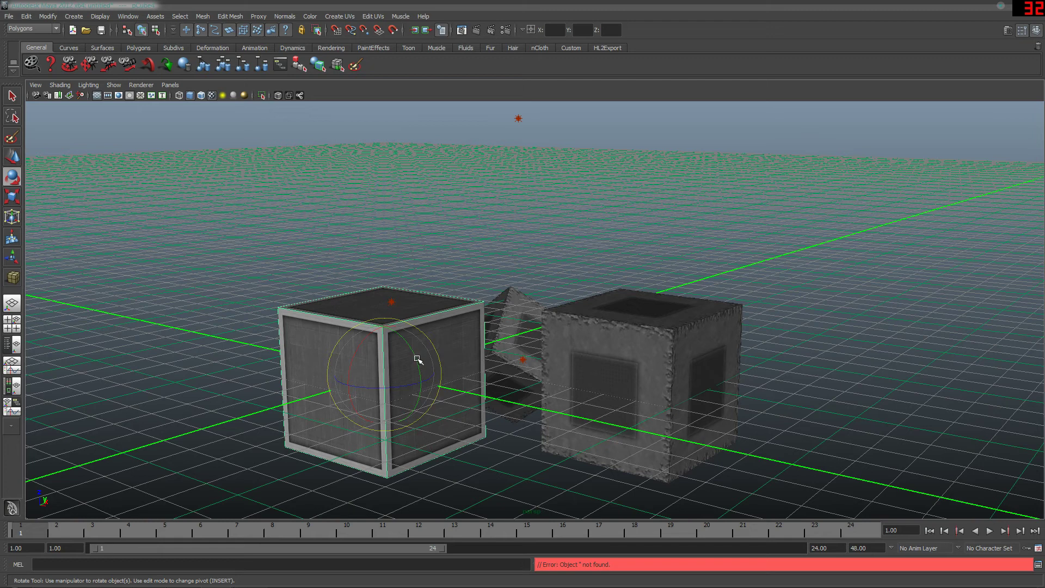
key(ctrl+d)
drag(437, 389, 374, 209)
key(w)
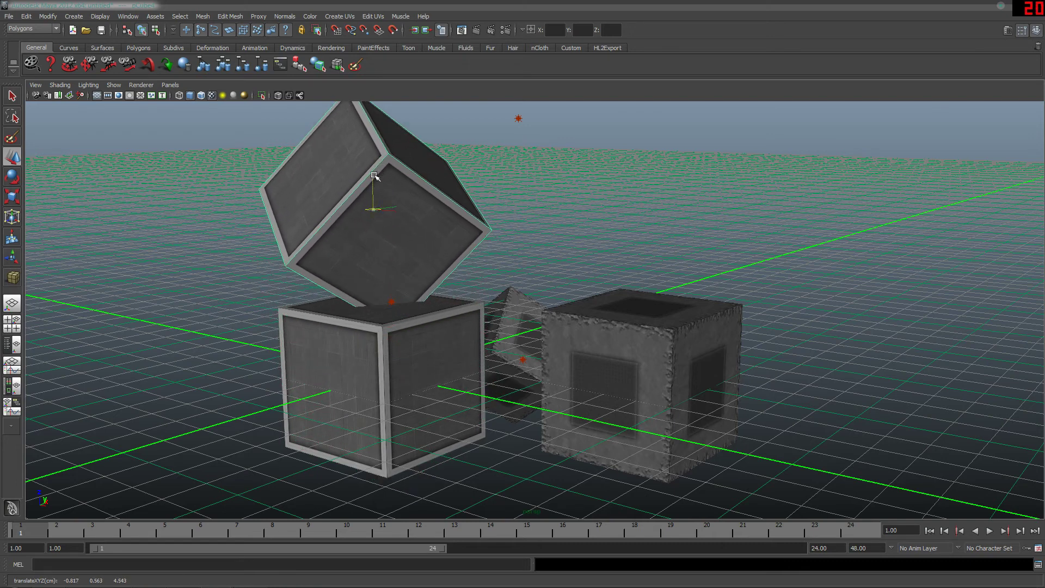
alt+drag(419, 156, 397, 205)
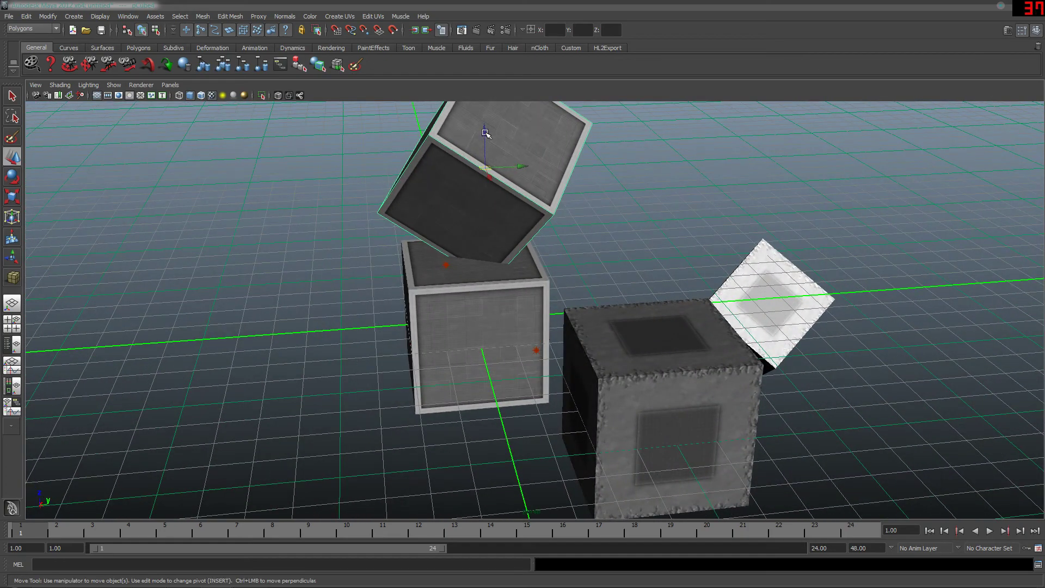
drag(486, 134, 587, 113)
Try to move the light above the cubes across the XY plane
alt+drag(609, 210, 562, 291)
click(519, 104)
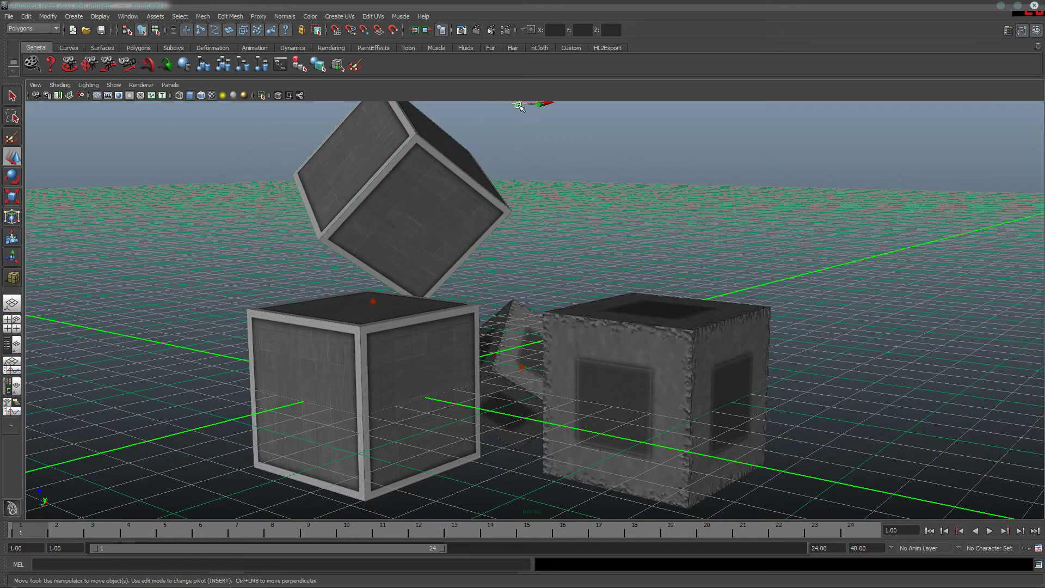
alt+right_drag(522, 109, 537, 234)
drag(523, 162, 549, 232)
key(ctrl+z)
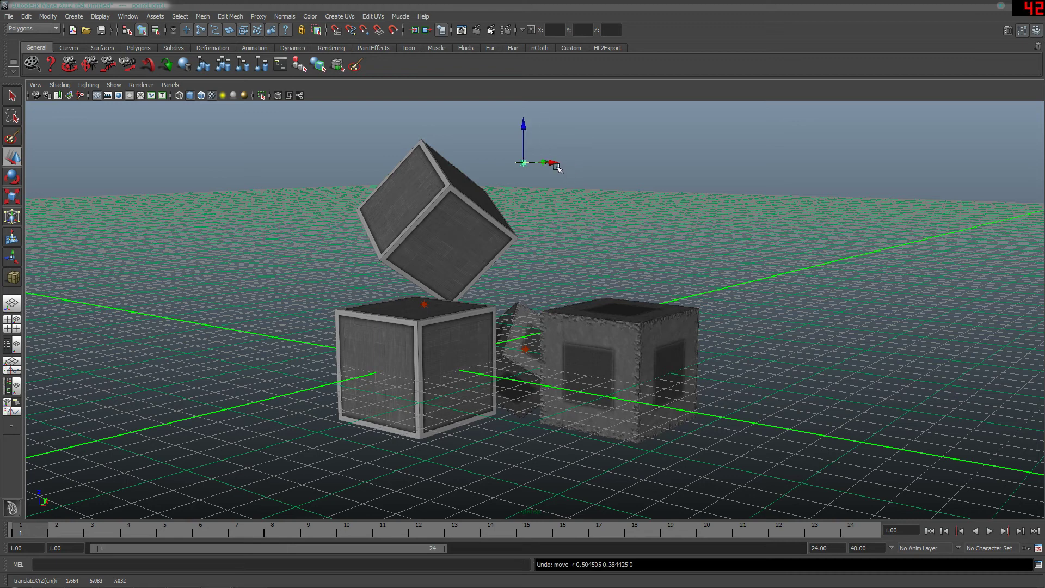
Move the light above the cubes along X to about 3.68 and lower it along Z
click(521, 169)
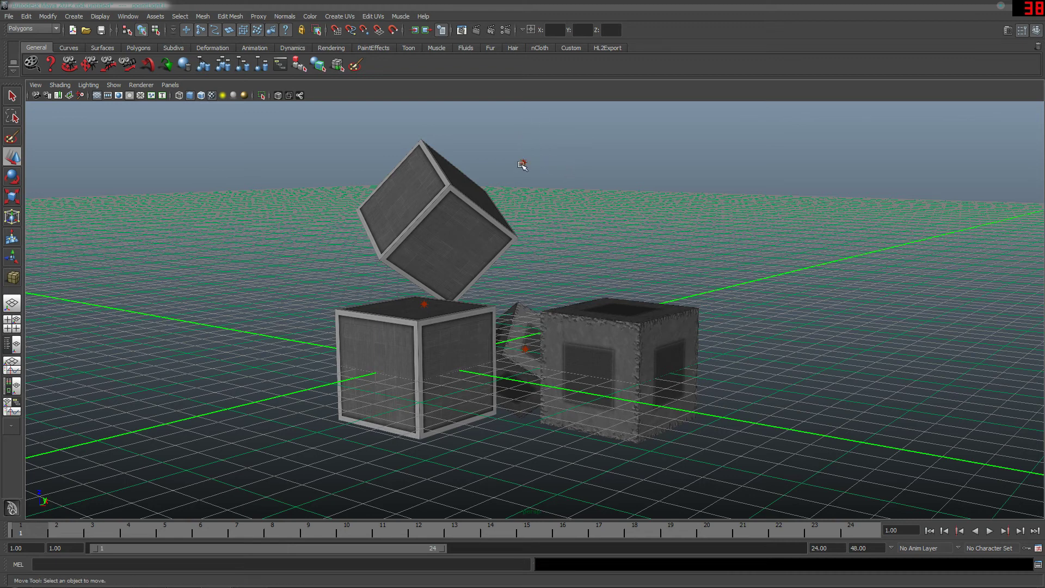
click(522, 164)
drag(558, 162, 614, 169)
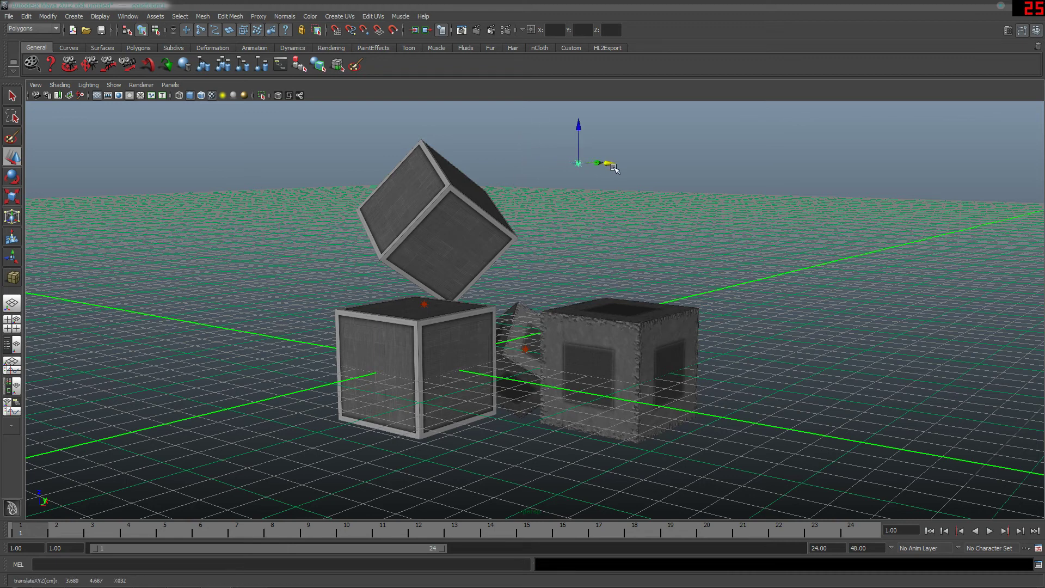
drag(578, 133, 559, 250)
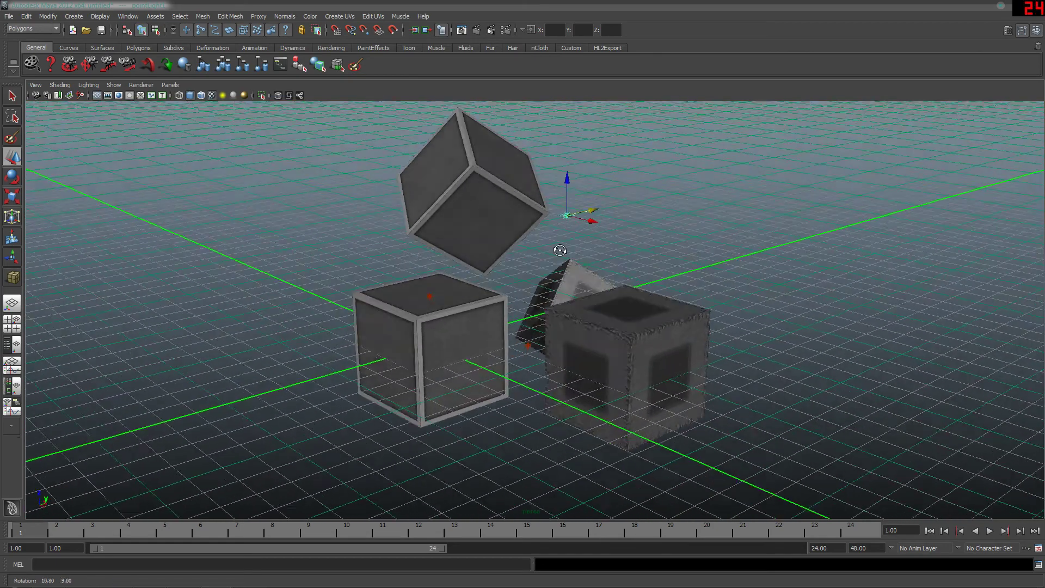
Compose a close-up of the cubes with nothing selected and render it with Maya Software in a maximized Render View
scroll(559, 250, up, 3)
scroll(499, 320, up, 2)
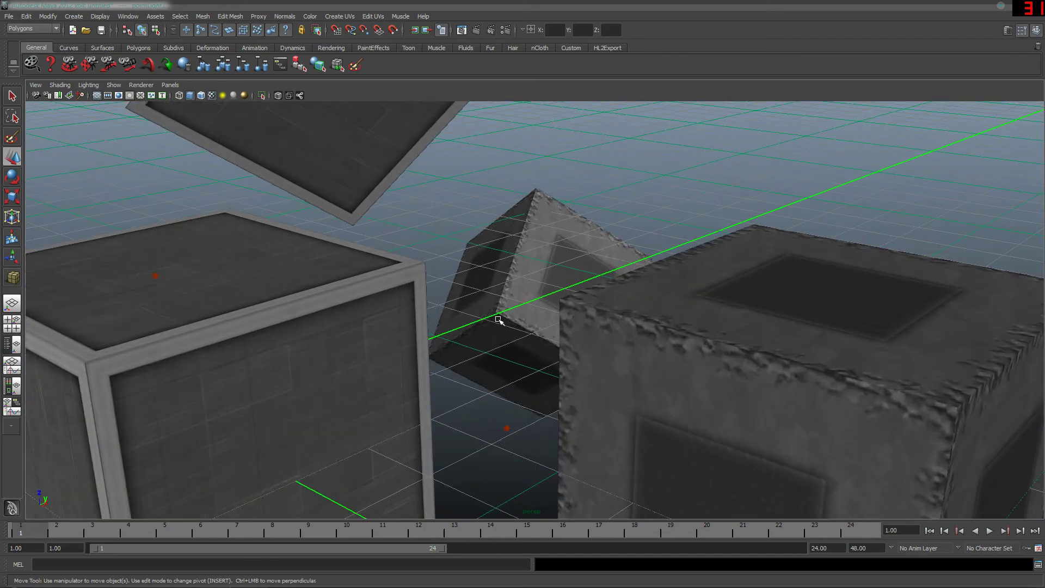
click(455, 235)
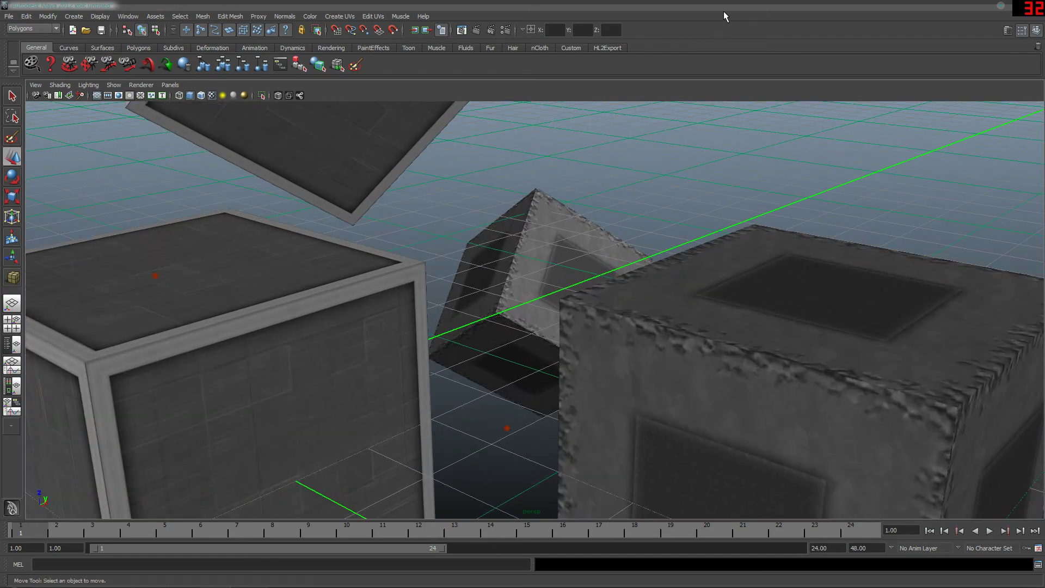
click(460, 32)
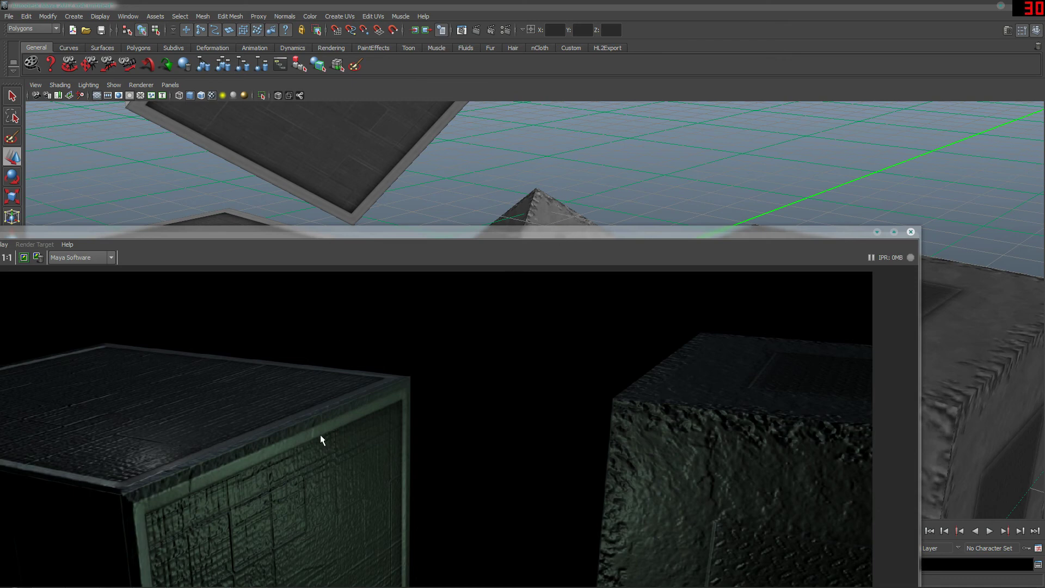
double_click(564, 231)
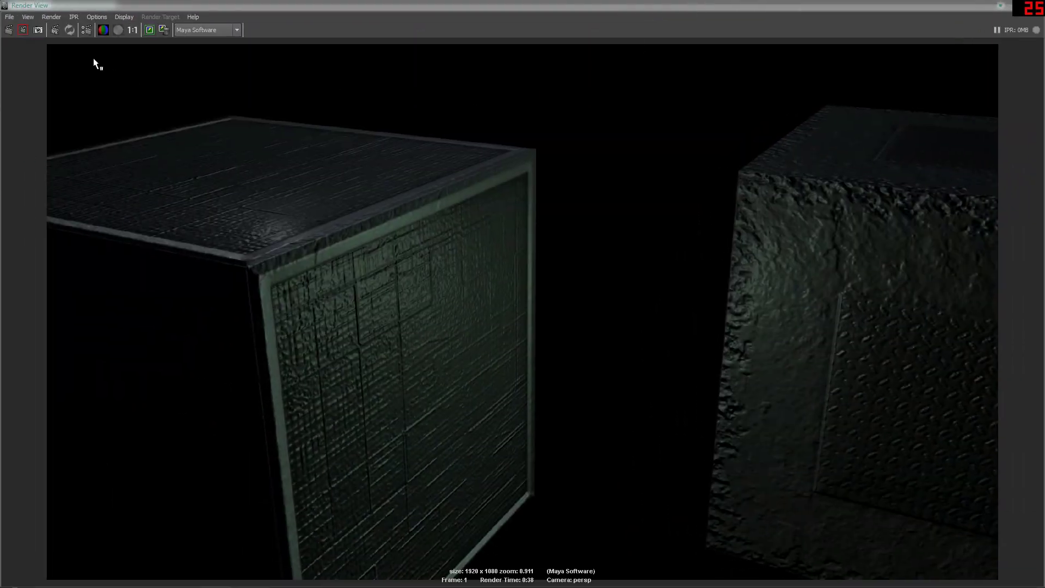
click(9, 31)
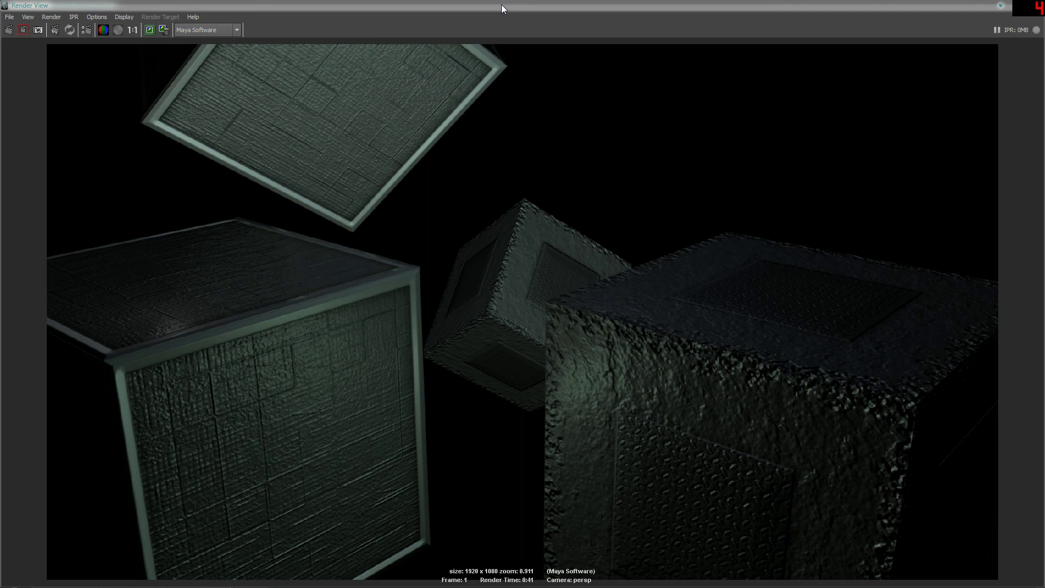
Examine the bump and texture detail of the rendered cubes up close and as a whole image
scroll(473, 109, up, 3)
scroll(492, 75, up, 1)
scroll(705, 177, down, 5)
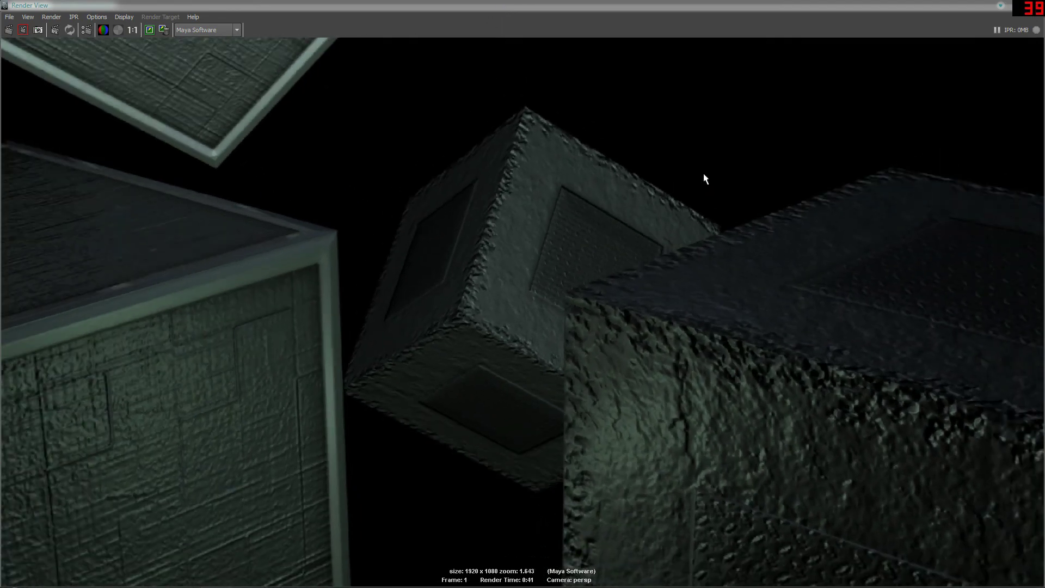
scroll(649, 167, down, 8)
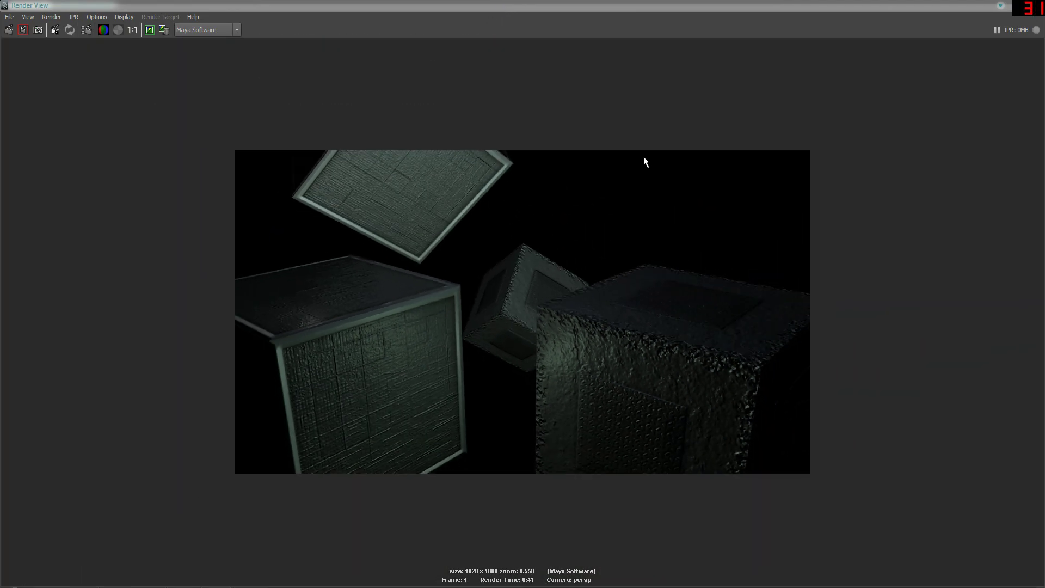
scroll(582, 172, down, 4)
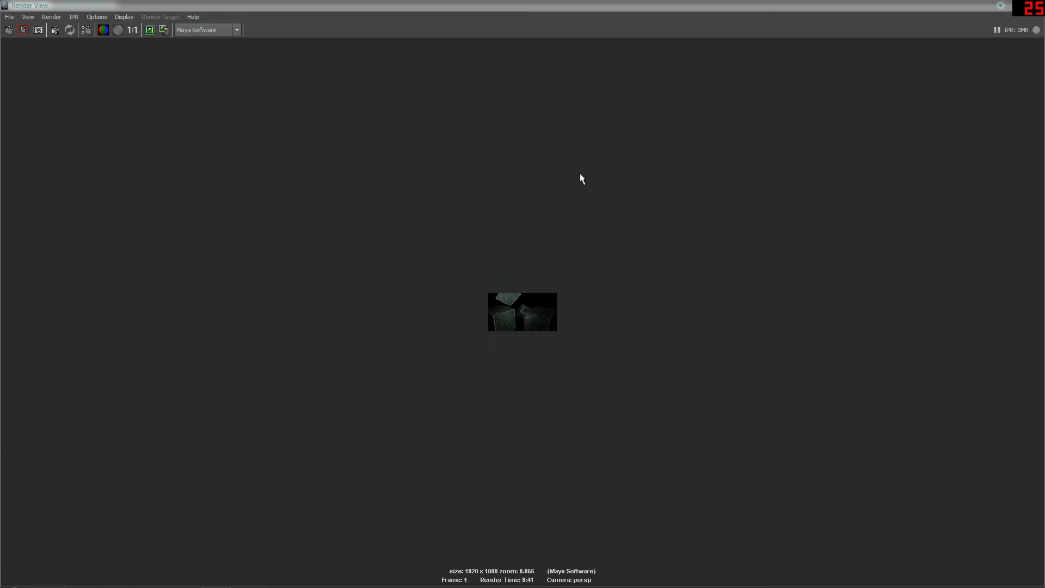
scroll(591, 201, up, 4)
scroll(612, 237, up, 6)
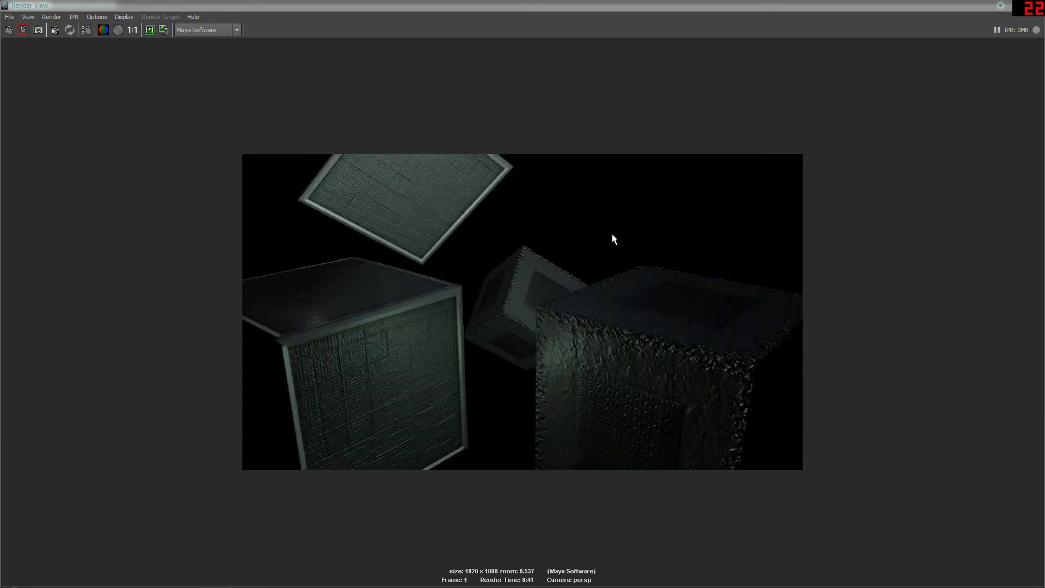
drag(921, 85, 887, 75)
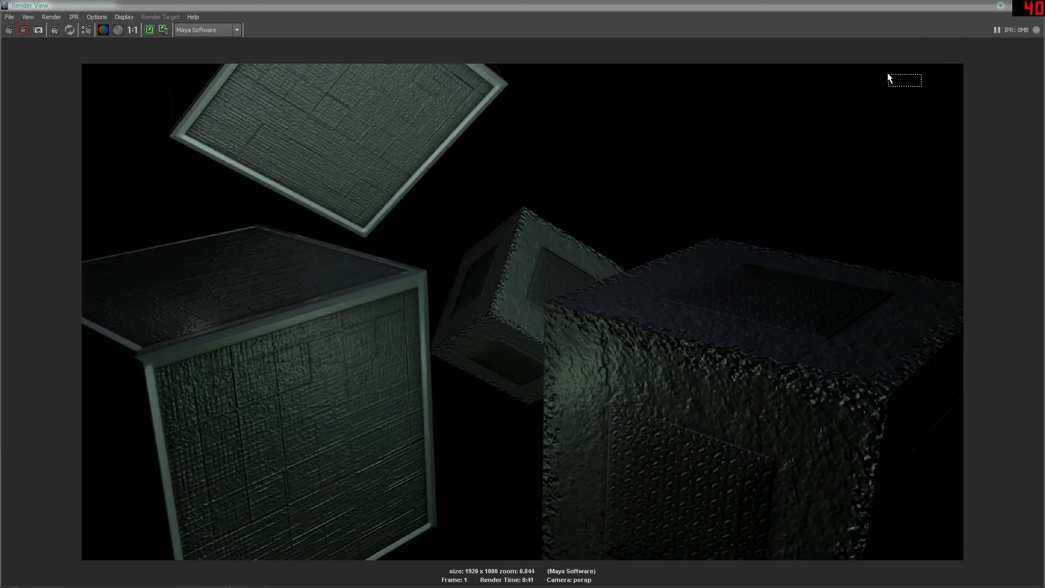
click(866, 43)
drag(806, 191, 749, 205)
click(750, 207)
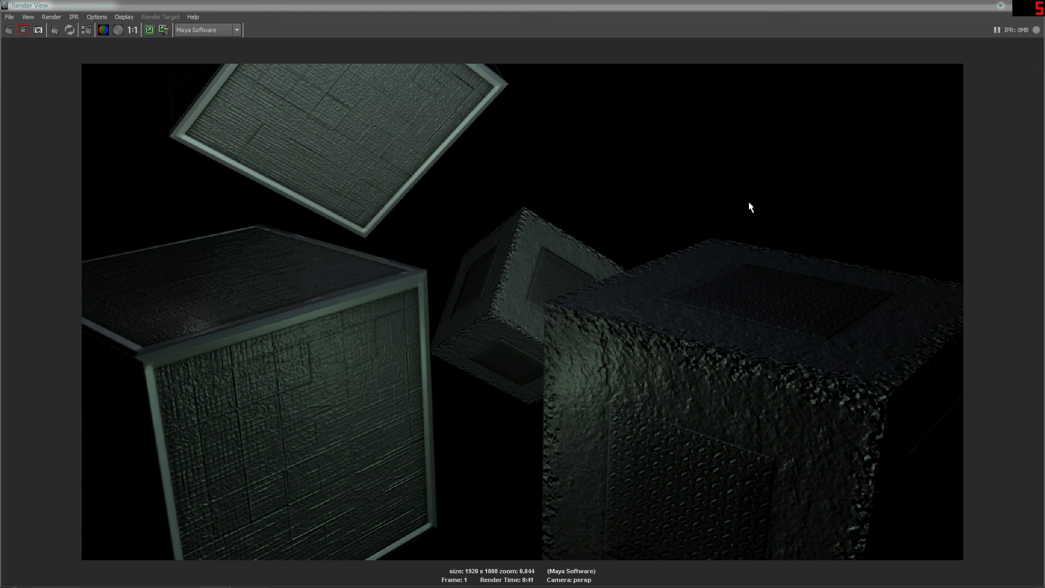